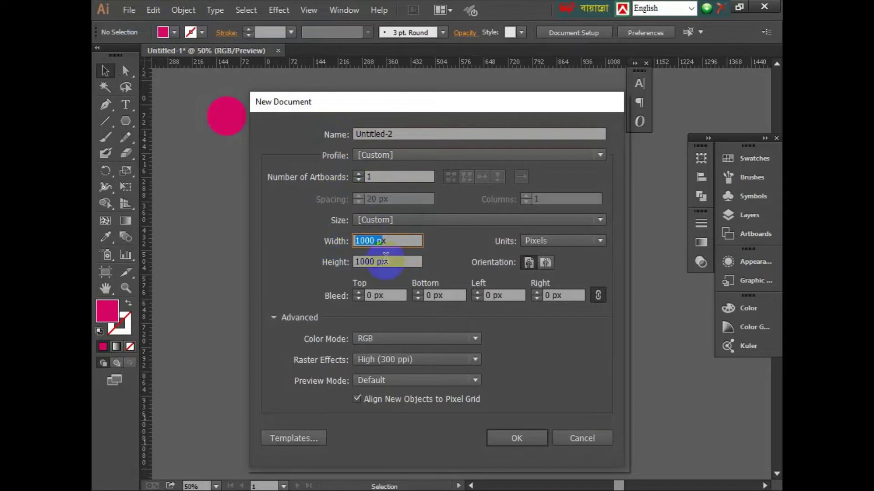
Create a new 1000 by 1000 px document with RGB colour mode and High (300 ppi) raster effects
{"action": "left_click", "coordinate": [336, 264]}
{"action": "left_click", "coordinate": [404, 337]}
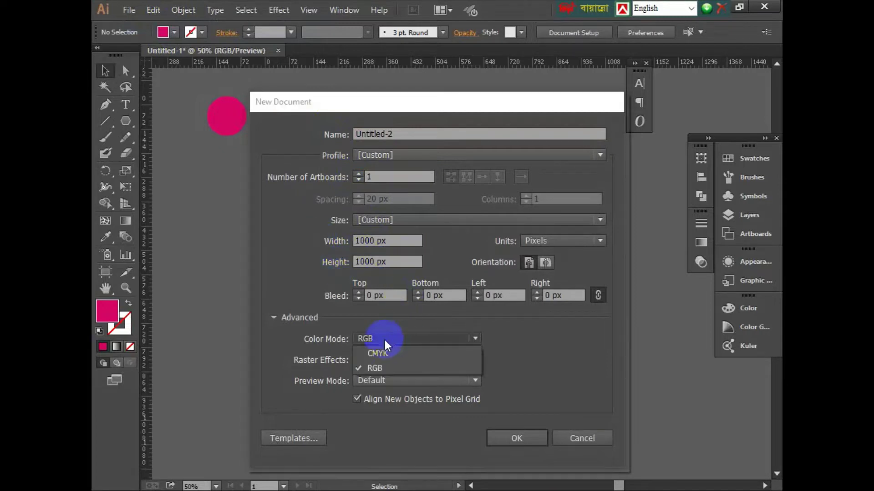
{"action": "left_click", "coordinate": [392, 368]}
{"action": "left_click", "coordinate": [400, 359]}
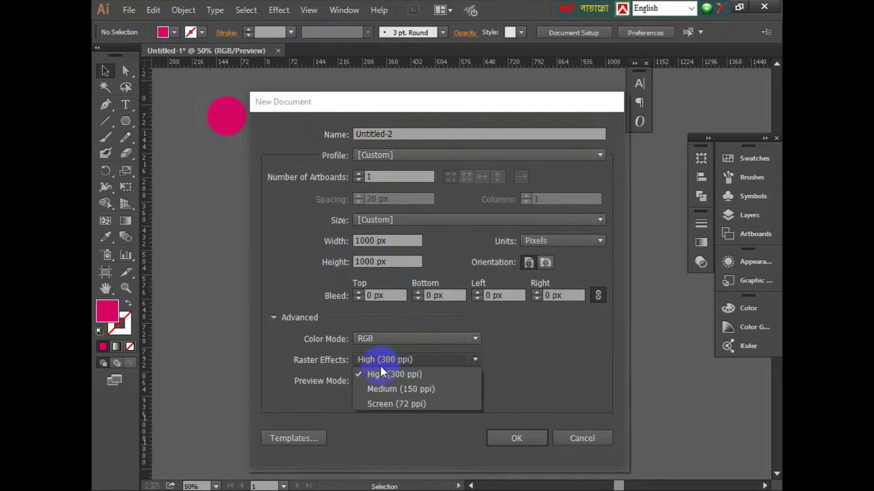
{"action": "left_click", "coordinate": [424, 376]}
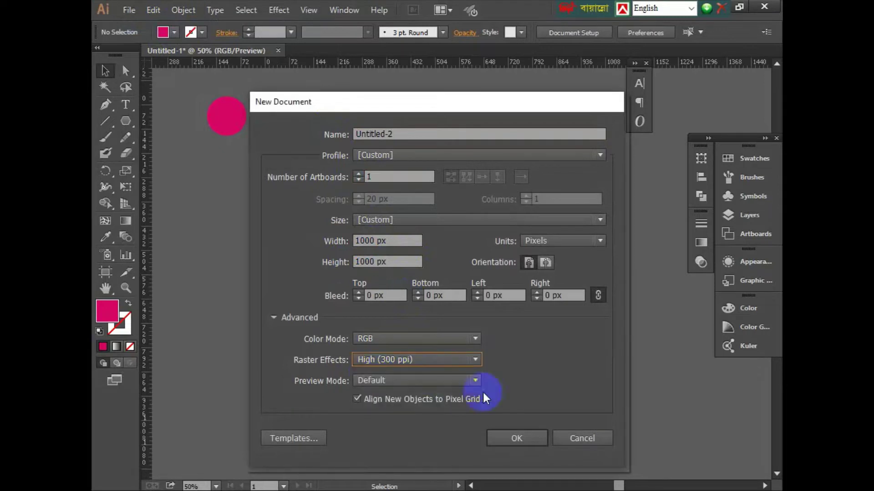
{"action": "left_click", "coordinate": [515, 438]}
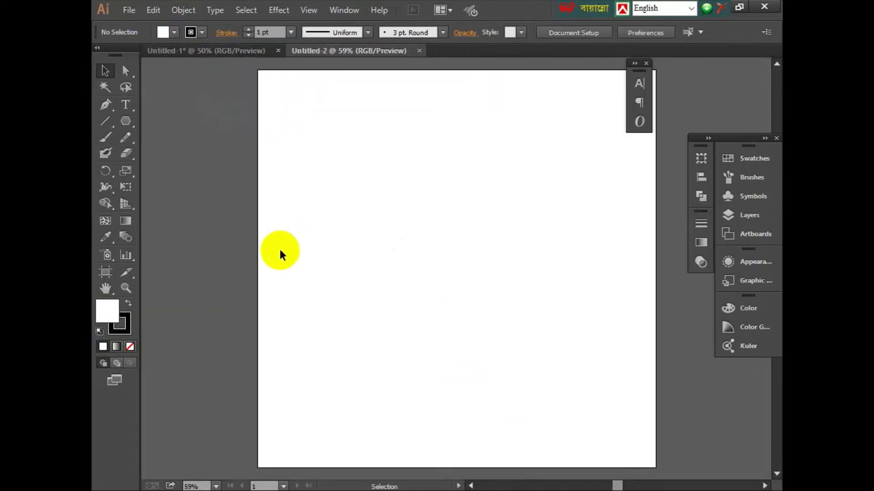
Show the rulers and place a horizontal and a vertical guide crossing near the artboard's centre
{"action": "key", "text": "ctrl+r"}
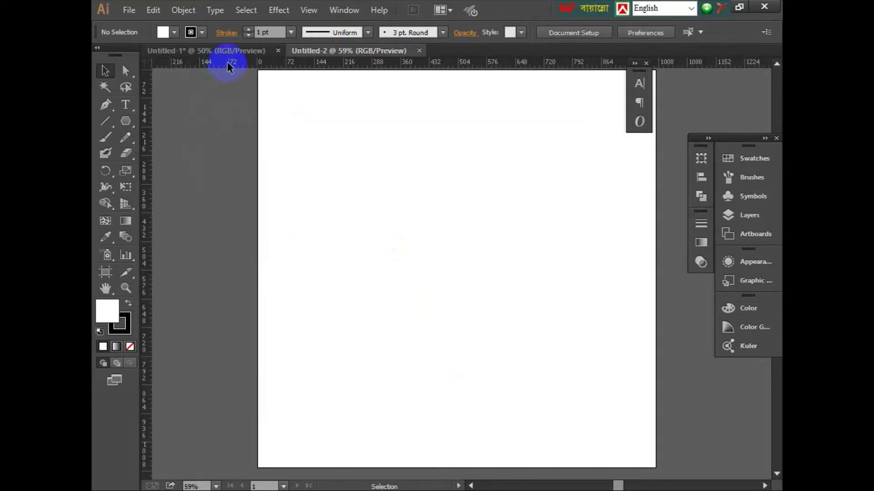
{"action": "left_click_drag", "start_coordinate": [228, 64], "coordinate": [218, 273]}
{"action": "left_click_drag", "start_coordinate": [144, 287], "coordinate": [455, 305]}
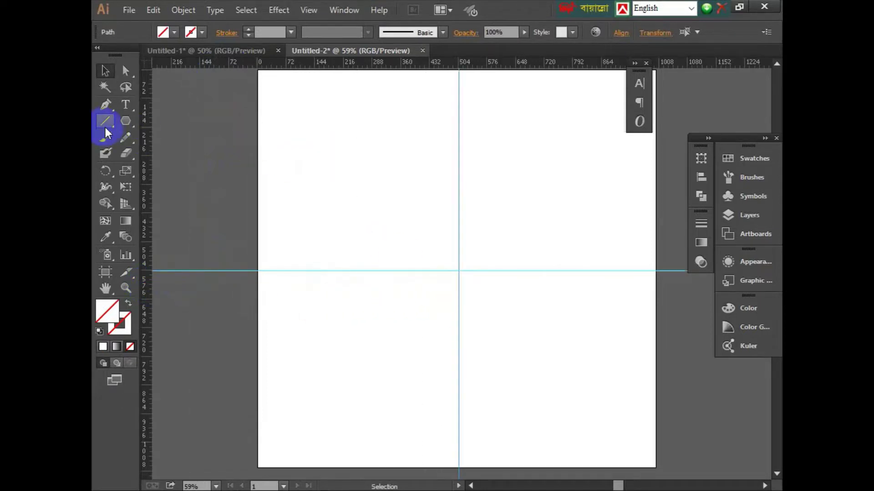
Draw a large circle with a magenta fill and no stroke, centred on the guide intersection
{"action": "left_click_drag", "start_coordinate": [124, 121], "coordinate": [196, 154]}
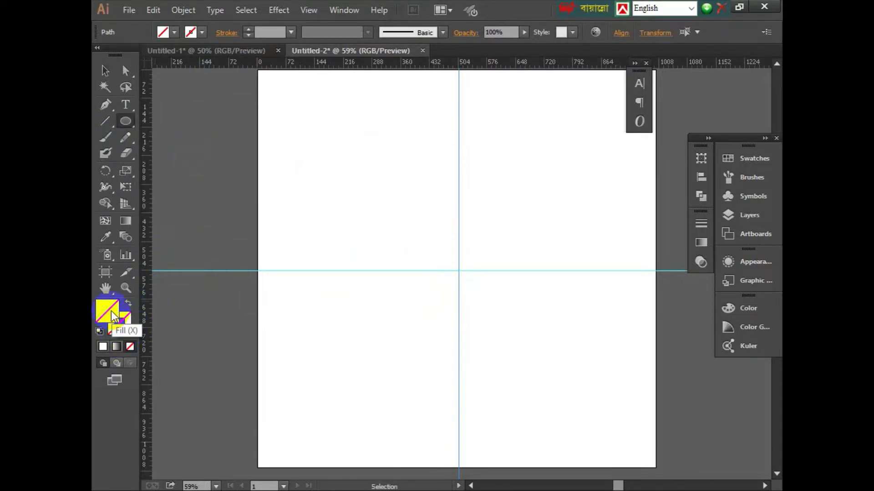
{"action": "left_click", "coordinate": [163, 33]}
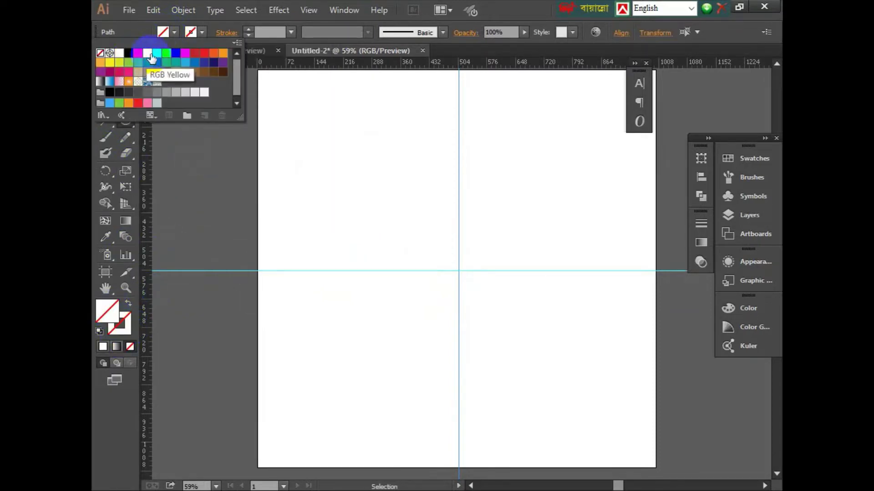
{"action": "left_click", "coordinate": [187, 53]}
{"action": "key", "text": "Escape"}
{"action": "key", "text": "l"}
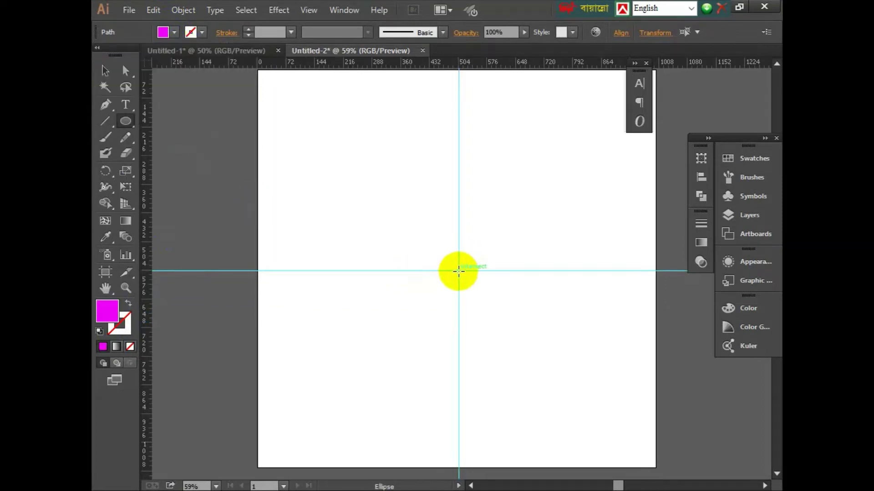
{"action": "left_click_drag", "start_coordinate": [458, 272], "coordinate": [599, 407]}
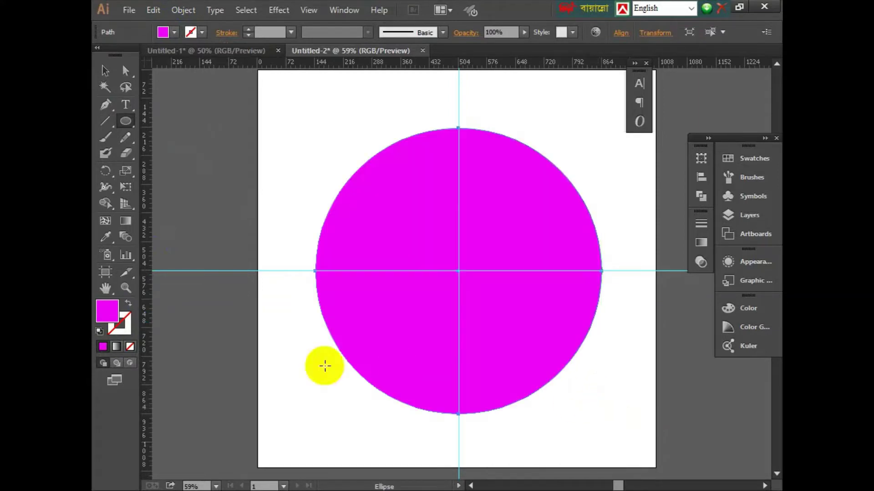
Swap the large circle's fill and stroke, and set the magenta stroke weight to 30 pt
{"action": "left_click", "coordinate": [126, 288]}
{"action": "left_click", "coordinate": [130, 303]}
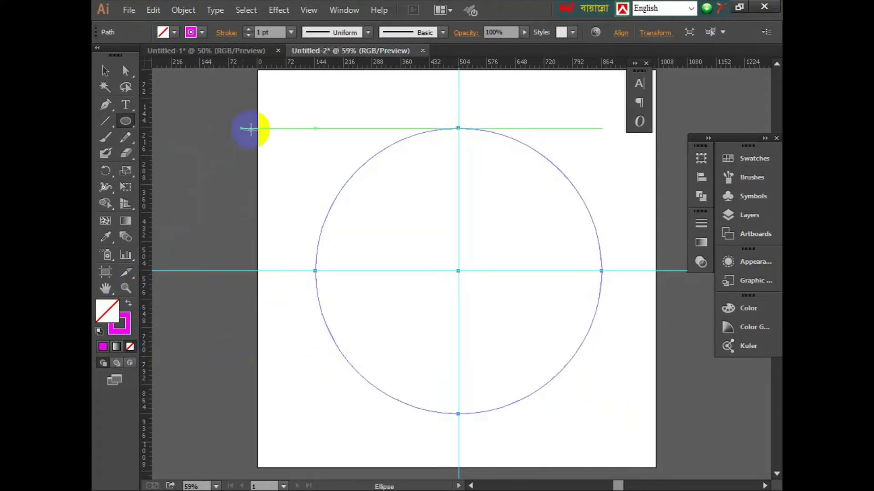
{"action": "left_click_drag", "start_coordinate": [249, 29], "coordinate": [249, 31]}
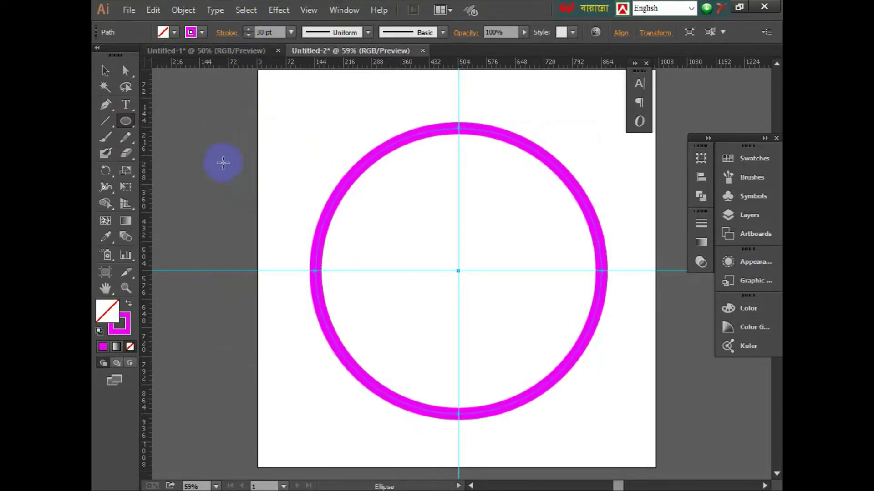
{"action": "left_click", "coordinate": [211, 156]}
{"action": "left_click", "coordinate": [468, 274]}
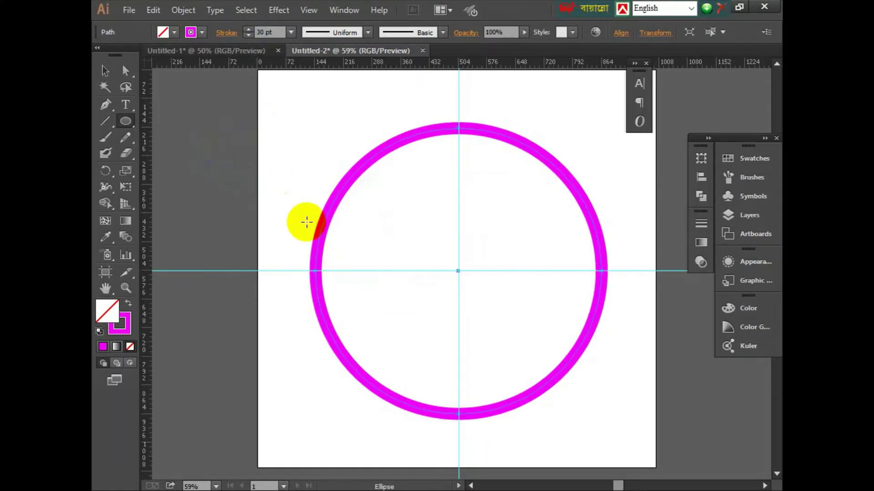
Draw a small magenta-filled circle at the artboard's upper-left edge and place a copy over the ring's upper-right edge
{"action": "left_click_drag", "start_coordinate": [239, 166], "coordinate": [263, 205]}
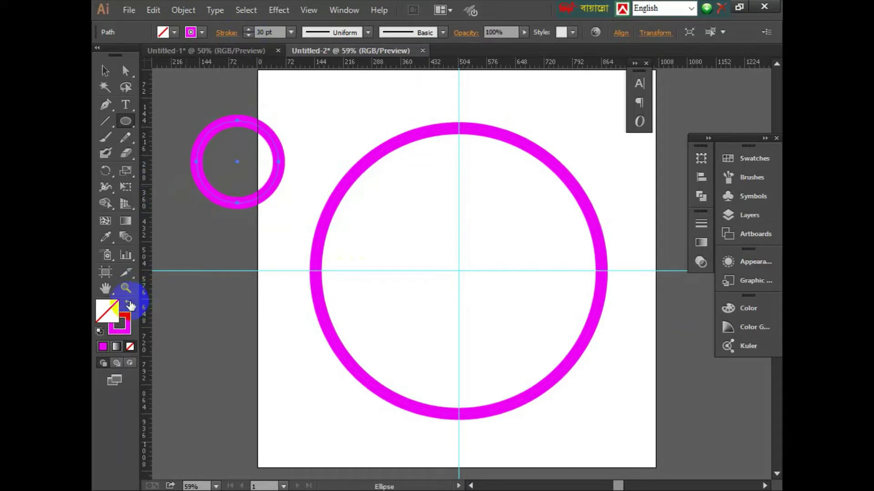
{"action": "left_click", "coordinate": [129, 303]}
{"action": "left_click", "coordinate": [106, 70]}
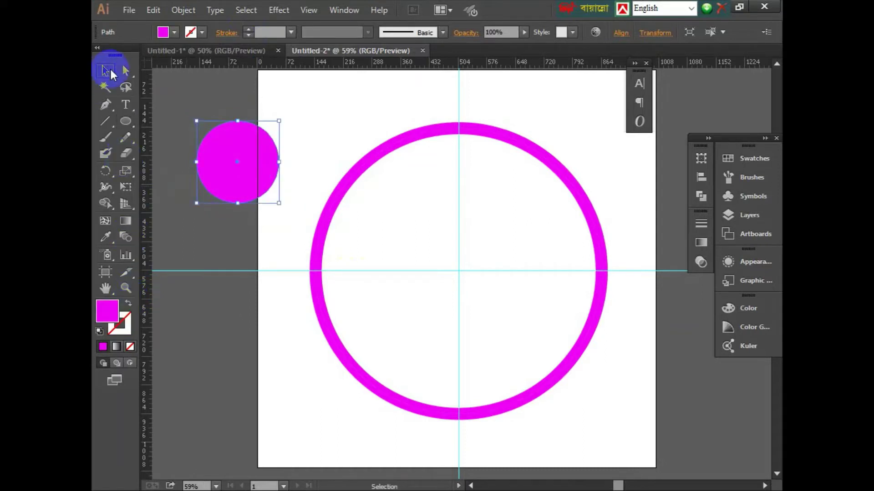
{"action": "left_click_drag", "start_coordinate": [223, 179], "coordinate": [559, 178]}
Expand the fill and stroke of the ring and the small circle overlapping it
{"action": "left_click_drag", "start_coordinate": [478, 86], "coordinate": [616, 267]}
{"action": "left_click", "coordinate": [182, 10]}
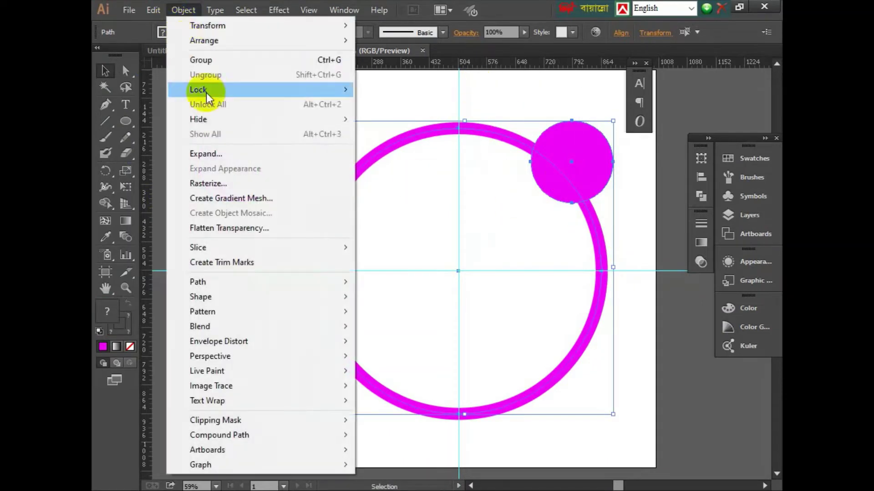
{"action": "left_click", "coordinate": [222, 153]}
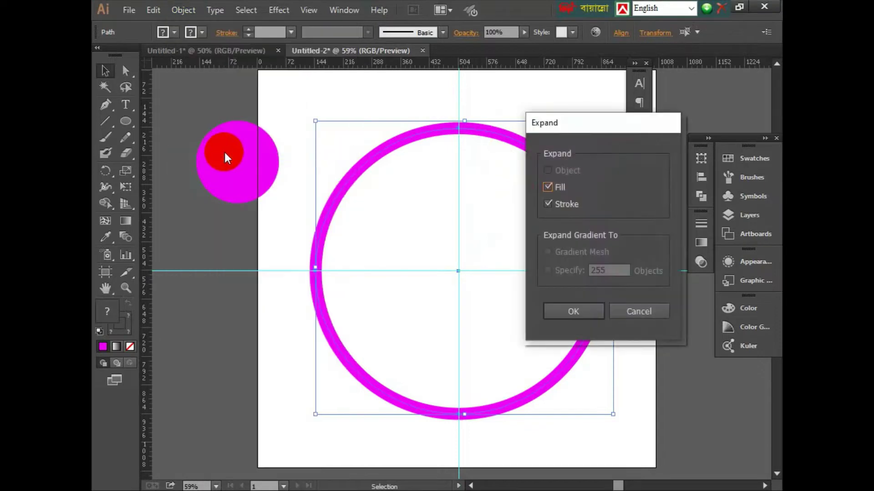
{"action": "left_click", "coordinate": [562, 309]}
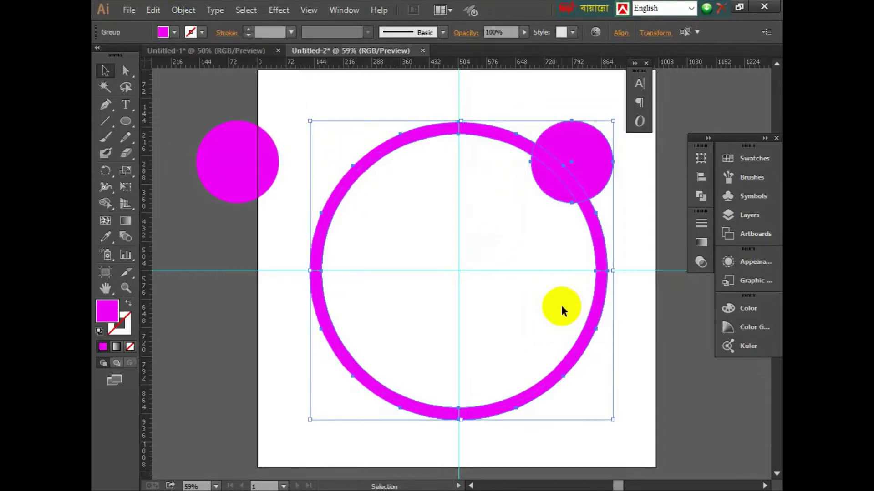
Remove the part of the small circle that lies inside the ring with the Shape Builder tool
{"action": "left_click", "coordinate": [106, 202]}
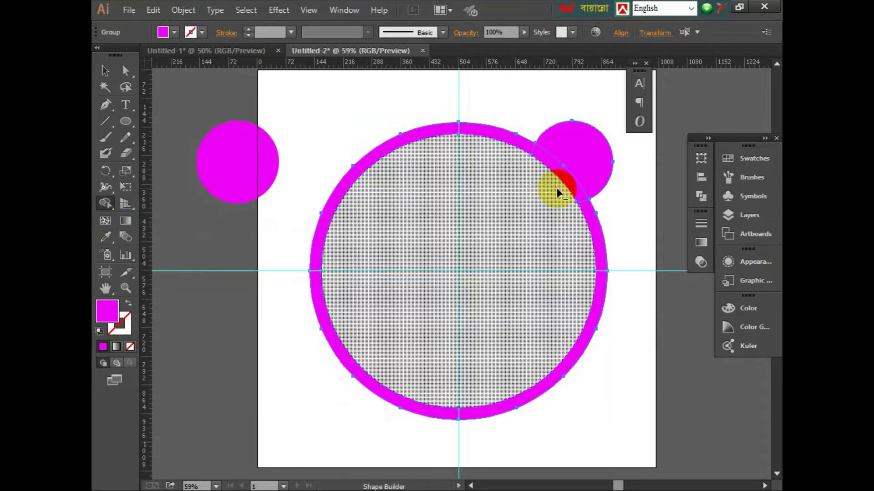
{"action": "left_click", "coordinate": [556, 190]}
{"action": "key", "text": "v"}
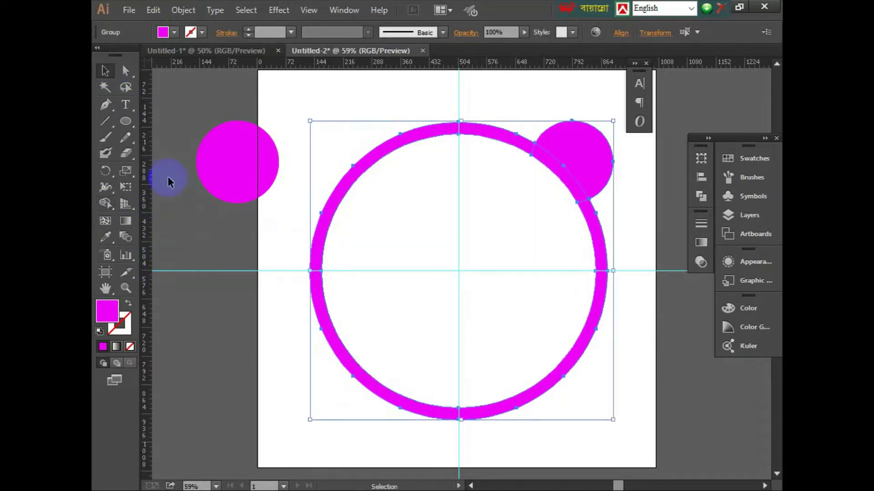
{"action": "left_click", "coordinate": [213, 334]}
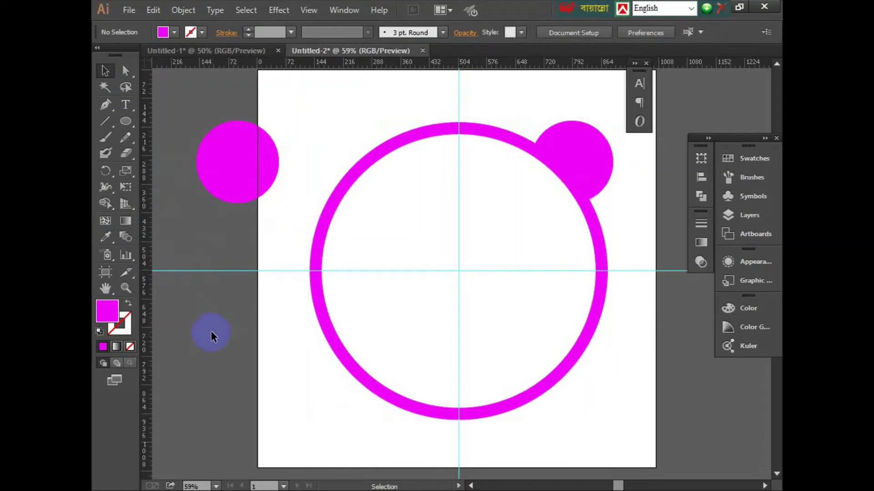
Duplicate the spare small circle beside the artboard's lower-left area, and draw a large magenta circle centred inside the ring
{"action": "left_click_drag", "start_coordinate": [237, 182], "coordinate": [253, 371]}
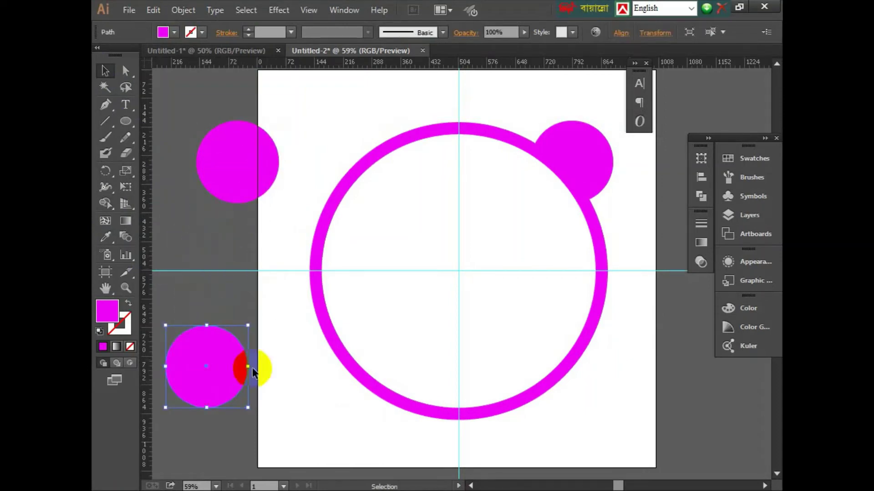
{"action": "left_click", "coordinate": [125, 121]}
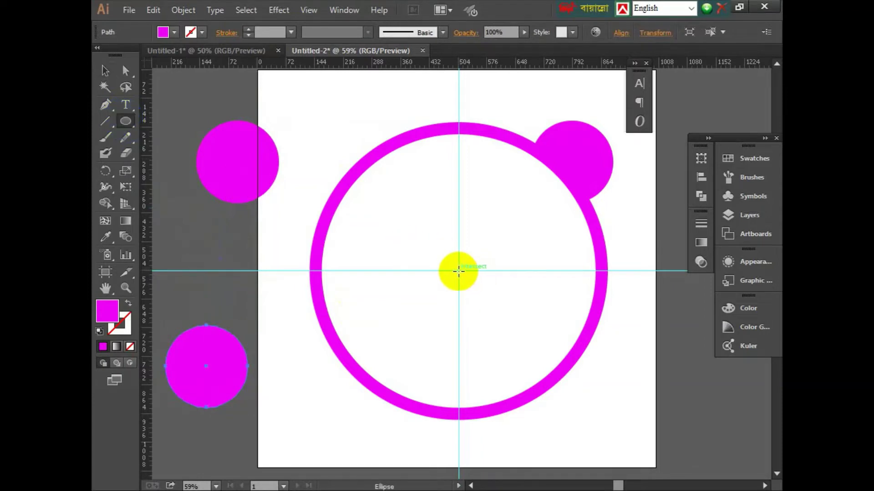
{"action": "left_click_drag", "start_coordinate": [459, 272], "coordinate": [562, 399]}
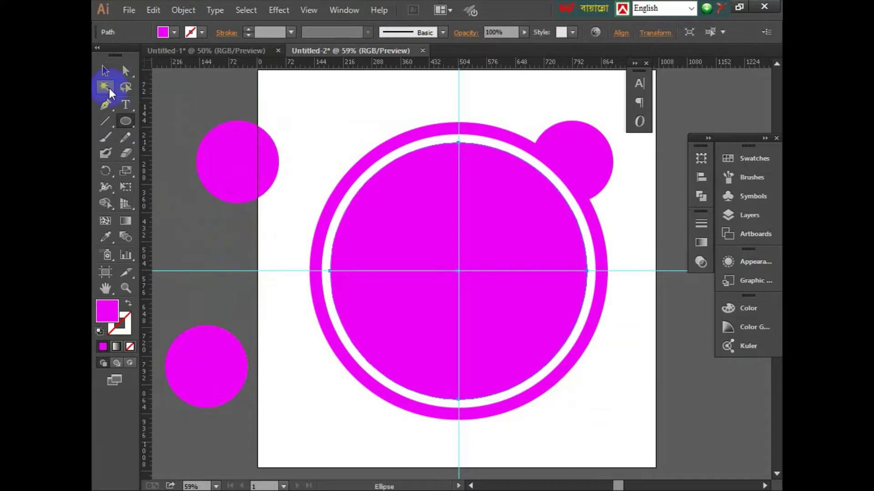
Move the large filled circle out of the ring so that it overlaps the lower-right part of the duplicated small circle
{"action": "left_click", "coordinate": [103, 71]}
{"action": "left_click_drag", "start_coordinate": [424, 298], "coordinate": [291, 486]}
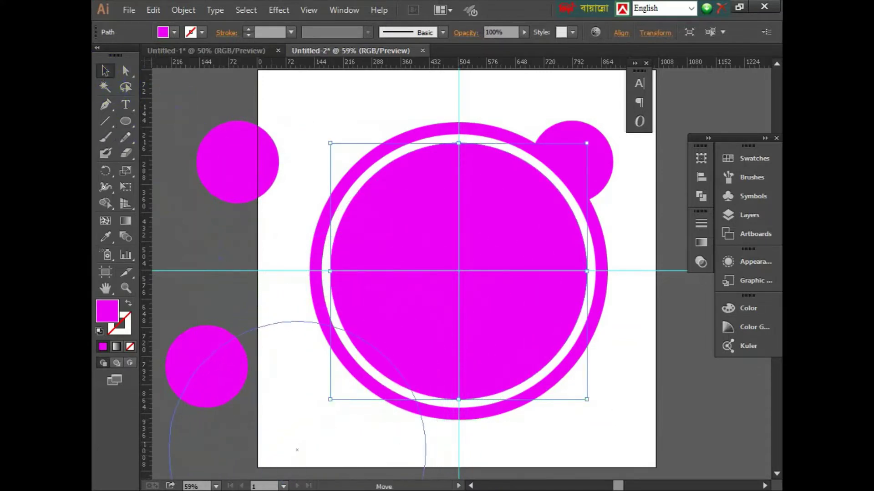
{"action": "scroll", "coordinate": [399, 316], "scroll_direction": "down", "scroll_amount": 3}
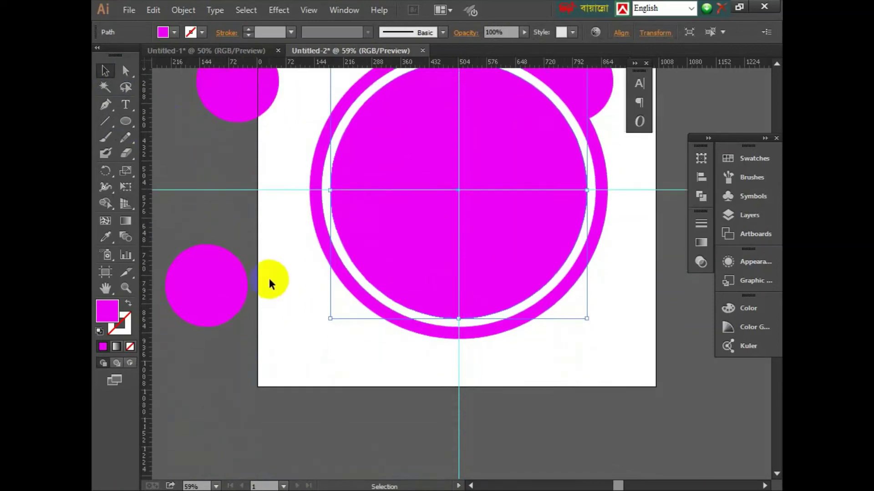
{"action": "left_click_drag", "start_coordinate": [271, 282], "coordinate": [504, 305]}
{"action": "left_click_drag", "start_coordinate": [444, 312], "coordinate": [264, 247]}
{"action": "left_click_drag", "start_coordinate": [622, 259], "coordinate": [342, 325]}
{"action": "mouse_move", "coordinate": [396, 302]}
{"action": "left_mouse_down"}
{"action": "mouse_move", "coordinate": [376, 303]}
{"action": "mouse_move", "coordinate": [375, 312]}
{"action": "mouse_move", "coordinate": [382, 317]}
{"action": "mouse_move", "coordinate": [387, 294]}
{"action": "left_mouse_up"}
Subtract the large circle from the overlapping small circle with the Shape Builder tool, leaving a crescent
{"action": "left_click", "coordinate": [253, 223], "text": "shift"}
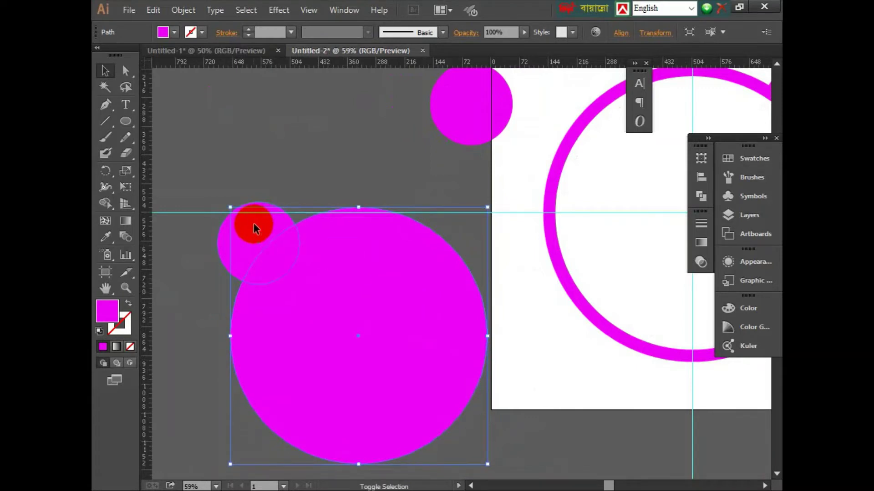
{"action": "left_click", "coordinate": [109, 207]}
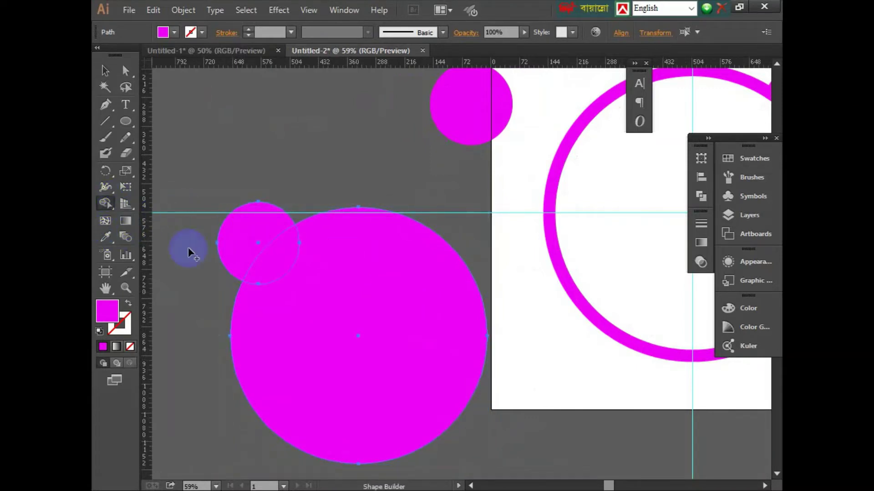
{"action": "mouse_move", "coordinate": [337, 327]}
{"action": "left_mouse_down"}
{"action": "mouse_move", "coordinate": [347, 304]}
{"action": "mouse_move", "coordinate": [340, 290]}
{"action": "mouse_move", "coordinate": [287, 269]}
{"action": "left_mouse_up"}
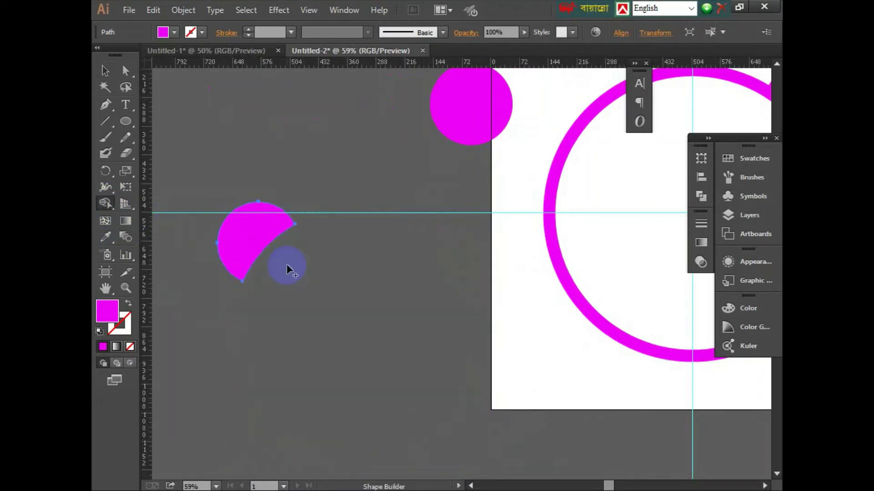
Round the crescent's two sharp corners, the upper one by about 31 px and the lower one by about 34 px
{"action": "left_click", "coordinate": [126, 71]}
{"action": "left_click", "coordinate": [291, 224]}
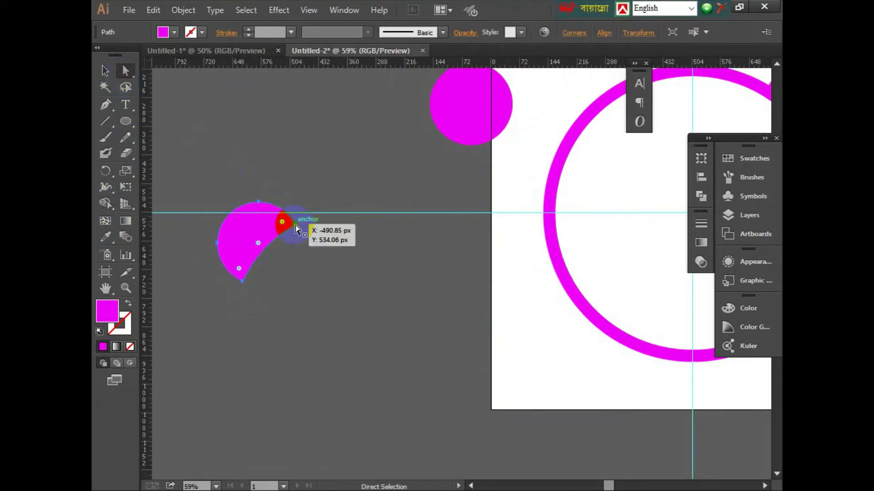
{"action": "left_click_drag", "start_coordinate": [295, 225], "coordinate": [277, 223]}
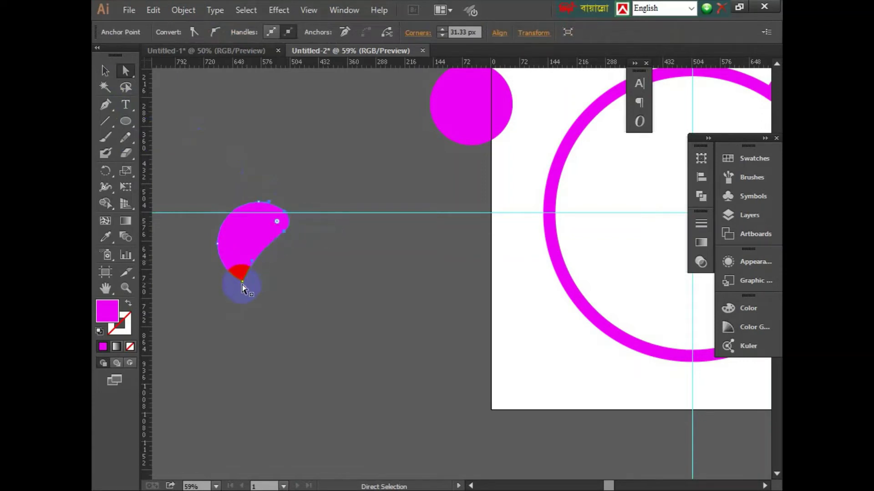
{"action": "left_click_drag", "start_coordinate": [242, 285], "coordinate": [240, 262]}
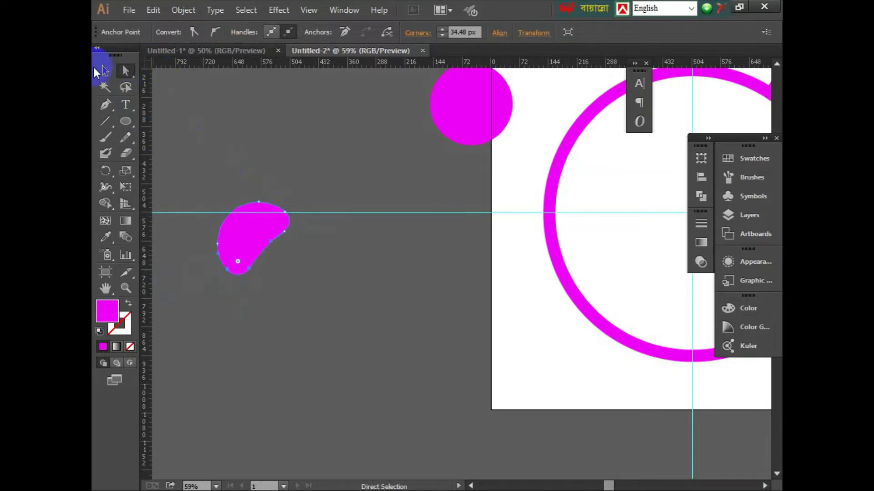
Move the rounded crescent shape inside the ring, just right of the vertical guide
{"action": "left_click", "coordinate": [104, 71]}
{"action": "left_click_drag", "start_coordinate": [234, 231], "coordinate": [637, 171]}
{"action": "left_click_drag", "start_coordinate": [647, 258], "coordinate": [367, 340]}
{"action": "left_click_drag", "start_coordinate": [357, 252], "coordinate": [455, 268]}
Reflect the rounded crescent across the vertical axis at 90°, with the preview enabled
{"action": "right_click", "coordinate": [456, 263]}
{"action": "mouse_move", "coordinate": [515, 438]}
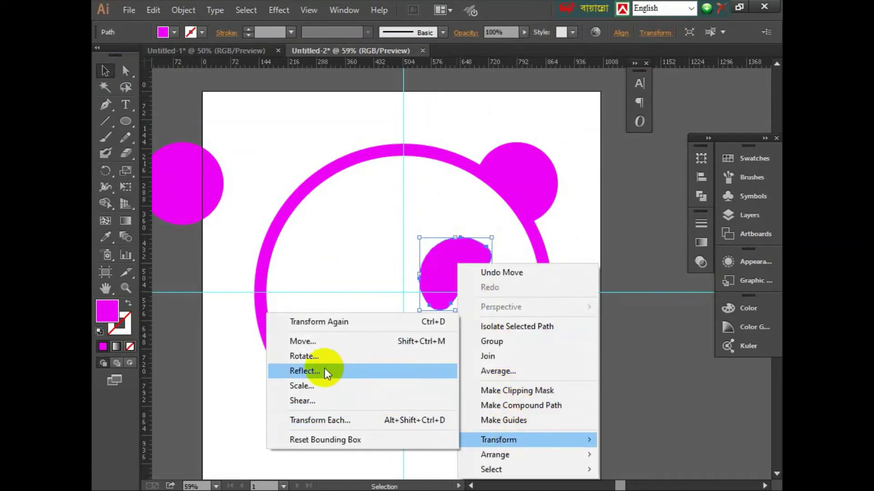
{"action": "left_click", "coordinate": [310, 371]}
{"action": "left_click", "coordinate": [525, 346]}
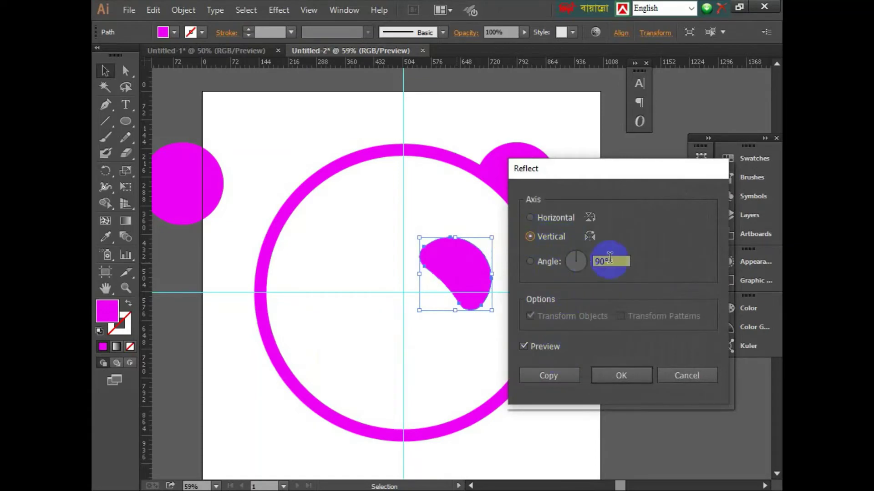
{"action": "left_click", "coordinate": [576, 263]}
{"action": "left_click", "coordinate": [632, 374]}
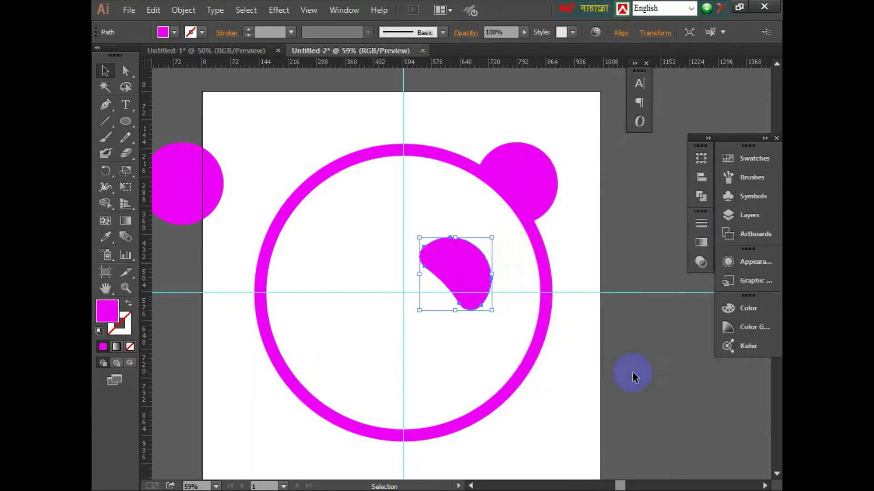
{"action": "left_click", "coordinate": [477, 275]}
{"action": "right_click", "coordinate": [467, 266]}
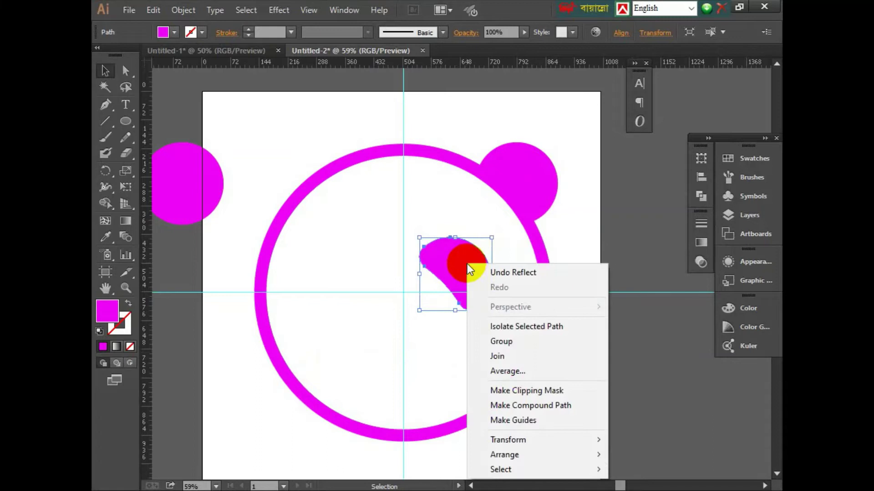
{"action": "left_click", "coordinate": [634, 245]}
Draw a small circle inside the upper end of the rounded crescent and fill it with bright green
{"action": "scroll", "coordinate": [453, 265], "scroll_direction": "up", "scroll_amount": 3}
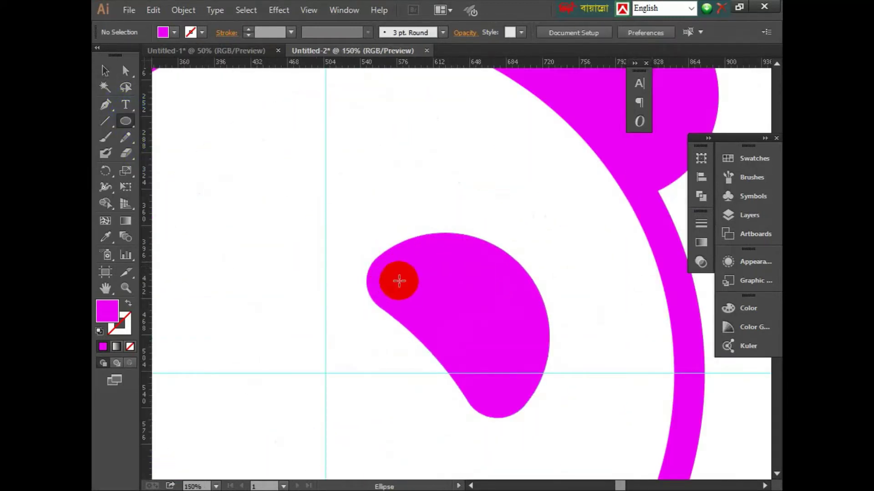
{"action": "mouse_move", "coordinate": [404, 275]}
{"action": "left_mouse_down"}
{"action": "mouse_move", "coordinate": [414, 292]}
{"action": "mouse_move", "coordinate": [399, 278]}
{"action": "left_mouse_up"}
{"action": "left_click", "coordinate": [159, 33]}
{"action": "left_click", "coordinate": [158, 64]}
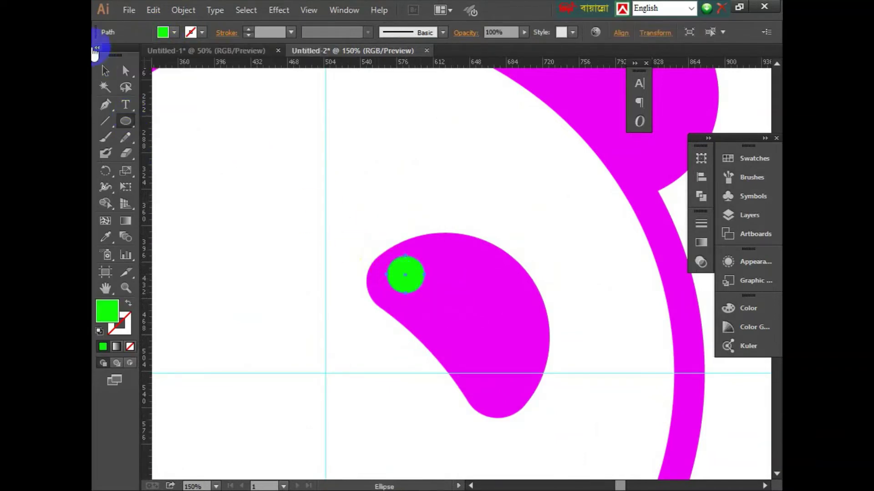
Scale the green circle down slightly and position it inside the crescent's upper end, clear of its edges
{"action": "left_click", "coordinate": [105, 71]}
{"action": "scroll", "coordinate": [453, 287], "scroll_direction": "up", "scroll_amount": 3}
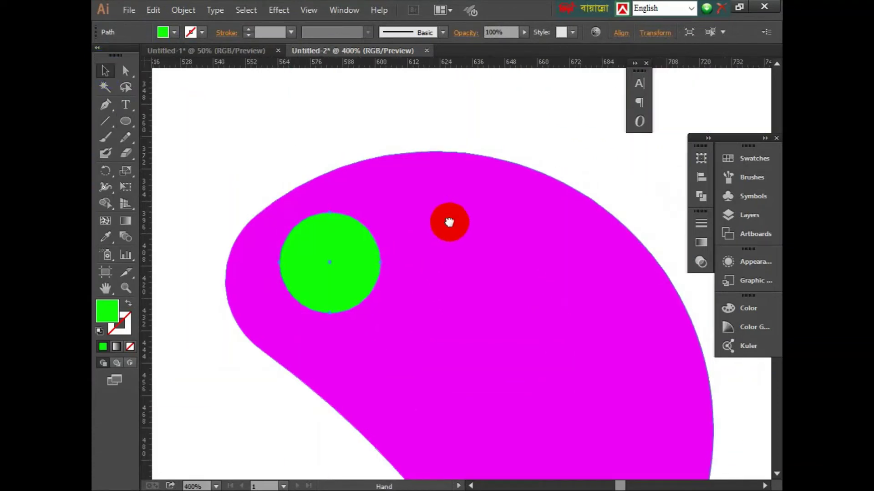
{"action": "left_click_drag", "start_coordinate": [449, 220], "coordinate": [435, 146]}
{"action": "left_click_drag", "start_coordinate": [336, 198], "coordinate": [376, 223]}
{"action": "left_click_drag", "start_coordinate": [302, 163], "coordinate": [316, 174]}
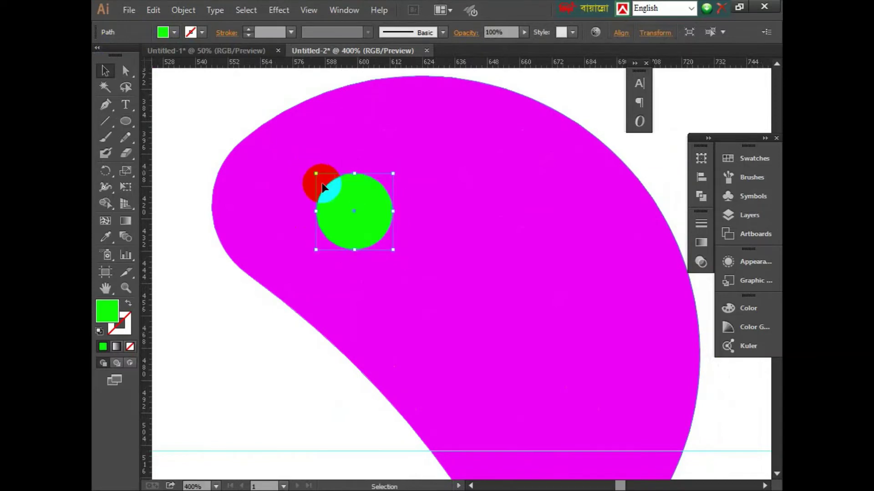
{"action": "mouse_move", "coordinate": [328, 203]}
{"action": "left_mouse_down"}
{"action": "mouse_move", "coordinate": [322, 190]}
{"action": "mouse_move", "coordinate": [310, 195]}
{"action": "mouse_move", "coordinate": [376, 163]}
{"action": "left_mouse_up"}
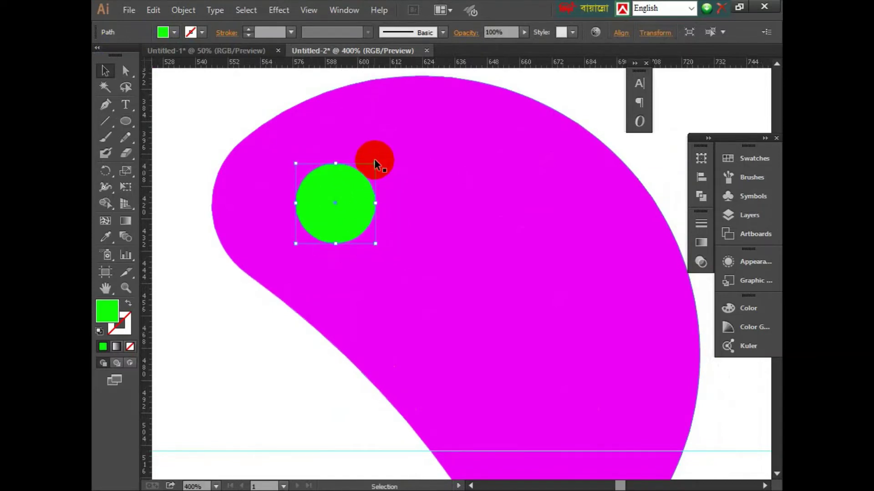
Cut the green circle out of the crescent with the Shape Builder tool, leaving a round hole as the eye's highlight
{"action": "left_click", "coordinate": [414, 279]}
{"action": "left_click", "coordinate": [447, 253], "text": "shift"}
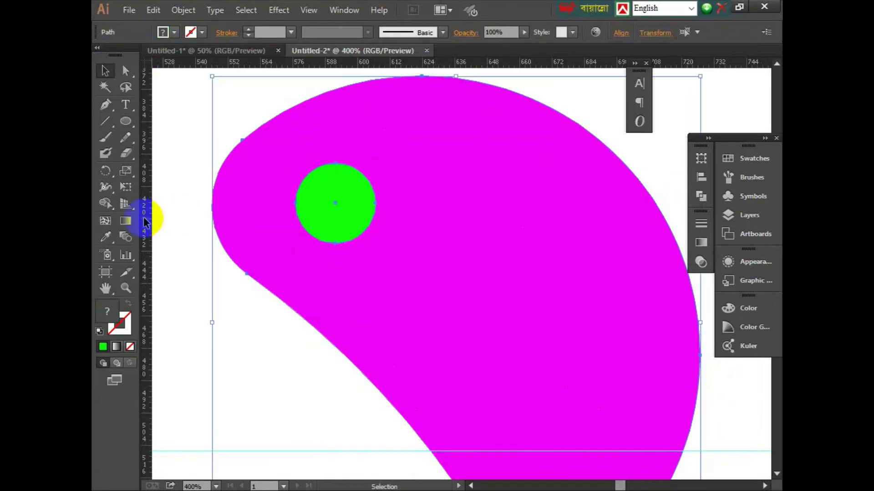
{"action": "left_click", "coordinate": [105, 202]}
{"action": "left_click", "coordinate": [301, 216]}
{"action": "left_click", "coordinate": [328, 223]}
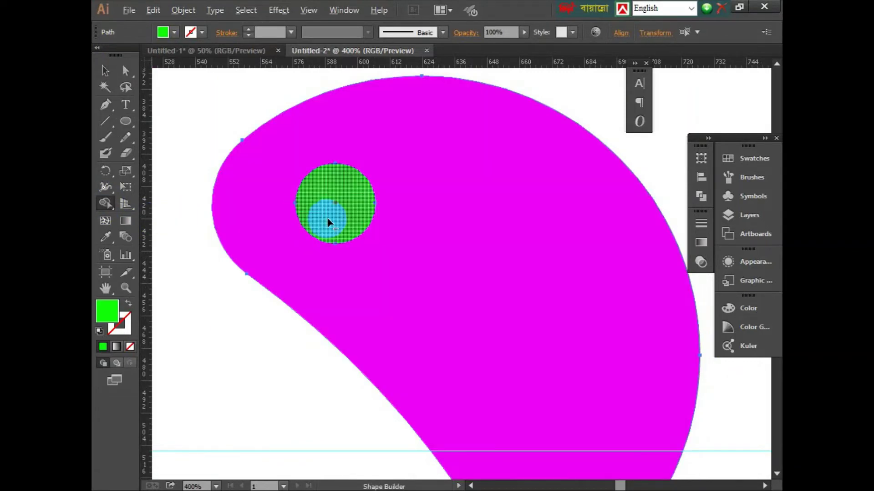
{"action": "scroll", "coordinate": [332, 218], "scroll_direction": "down", "scroll_amount": 5}
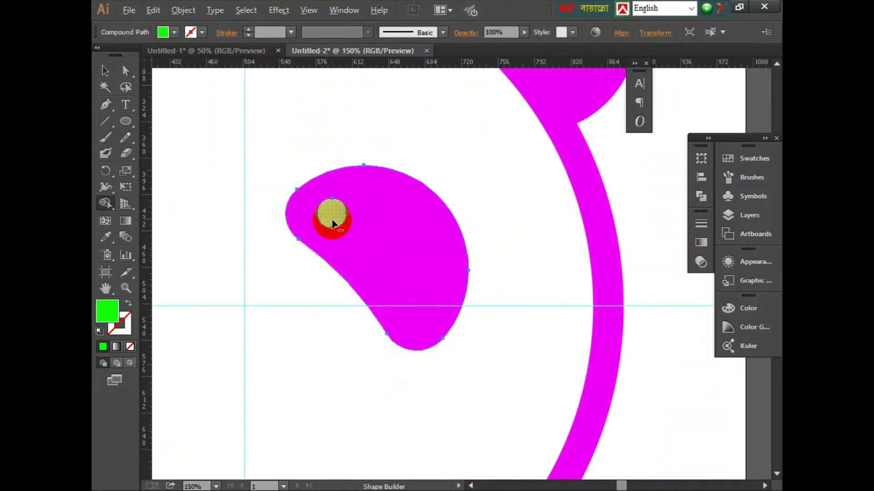
{"action": "left_click_drag", "start_coordinate": [308, 234], "coordinate": [444, 263]}
{"action": "left_click", "coordinate": [104, 70]}
{"action": "left_click", "coordinate": [176, 337]}
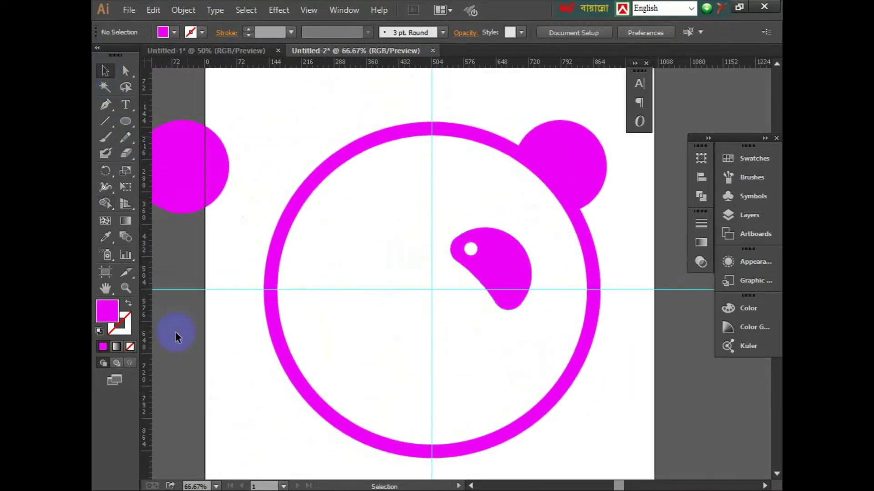
Create a reflected copy of the ring, ear and eye across the vertical axis at 90°
{"action": "left_click_drag", "start_coordinate": [399, 102], "coordinate": [541, 302]}
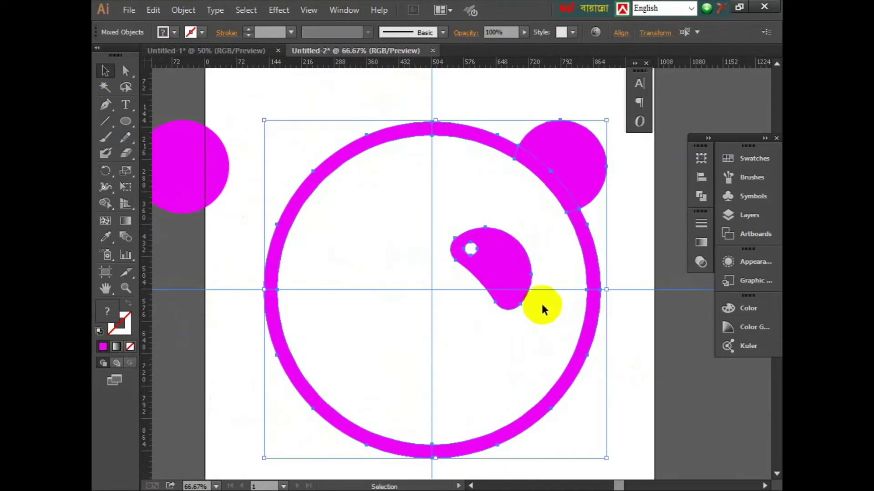
{"action": "right_click", "coordinate": [519, 267]}
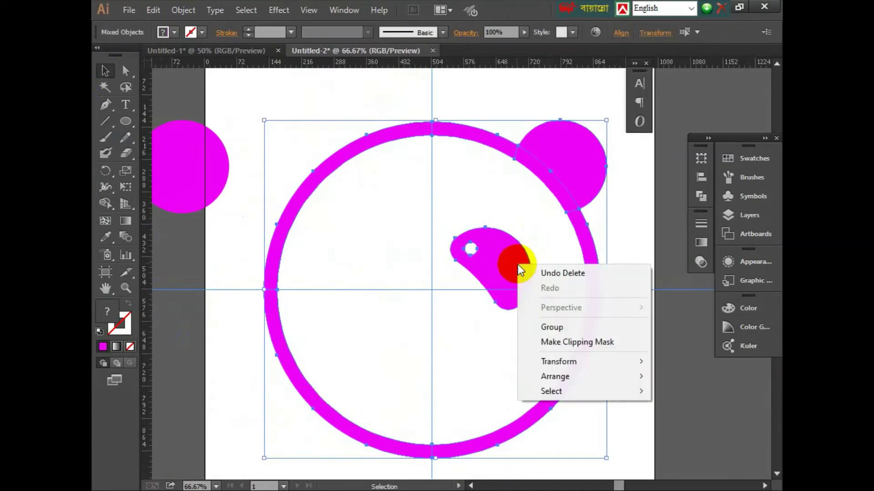
{"action": "left_click", "coordinate": [572, 363]}
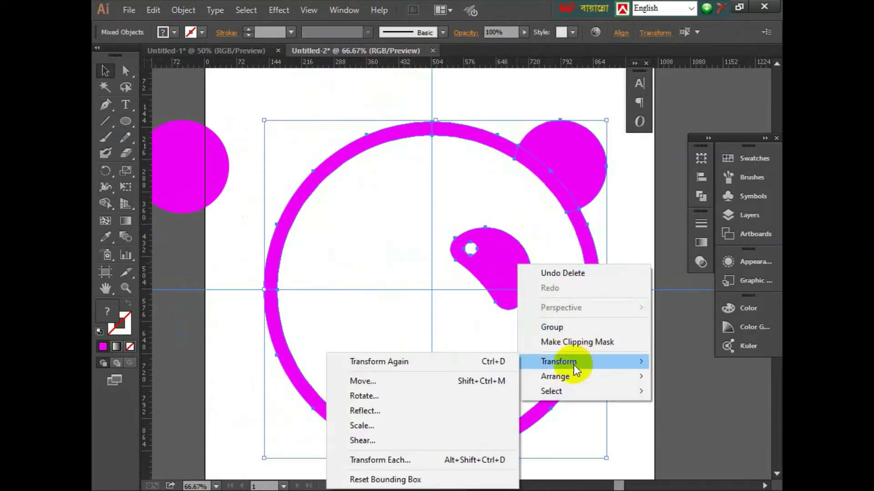
{"action": "left_click", "coordinate": [390, 410]}
{"action": "left_click", "coordinate": [281, 164]}
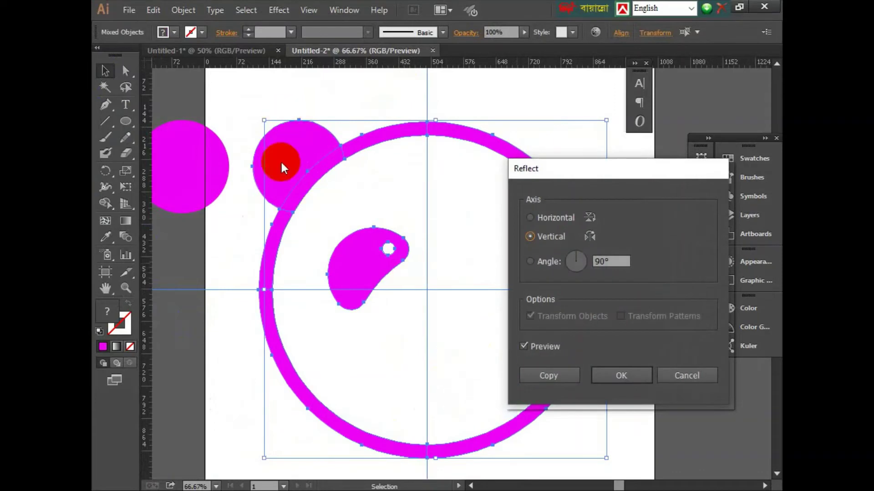
{"action": "left_click", "coordinate": [584, 257]}
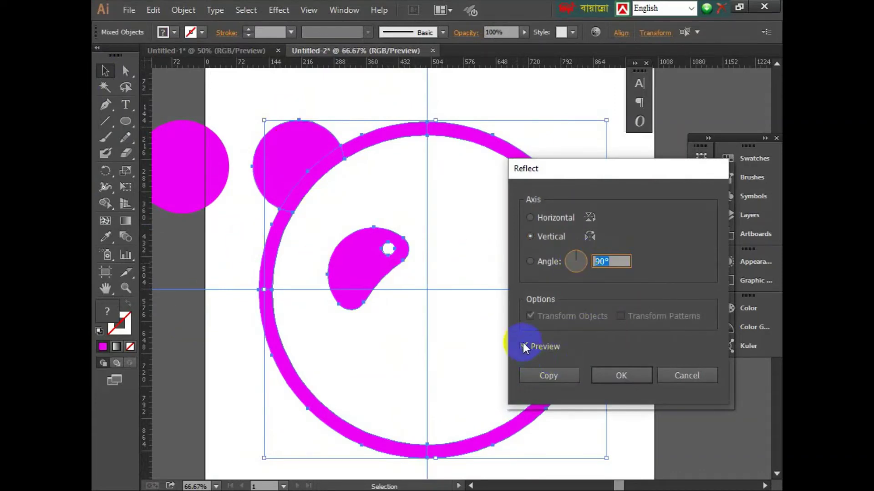
{"action": "left_click", "coordinate": [542, 374]}
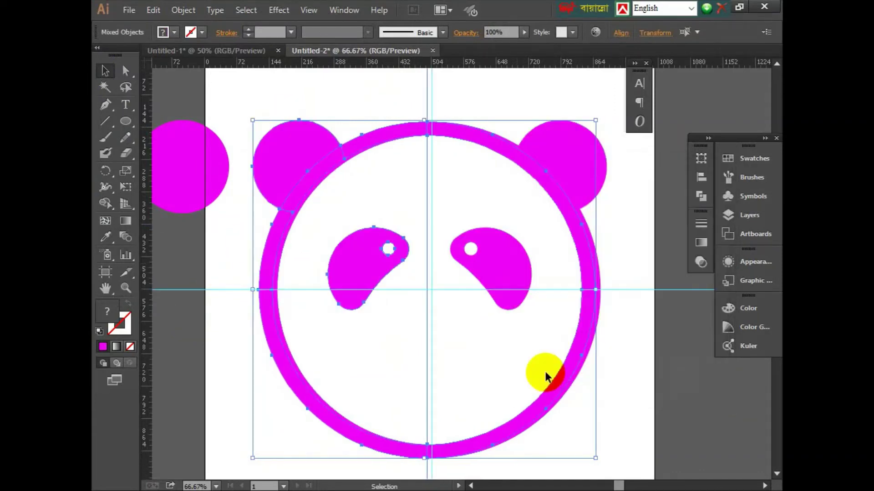
{"action": "left_click", "coordinate": [173, 345]}
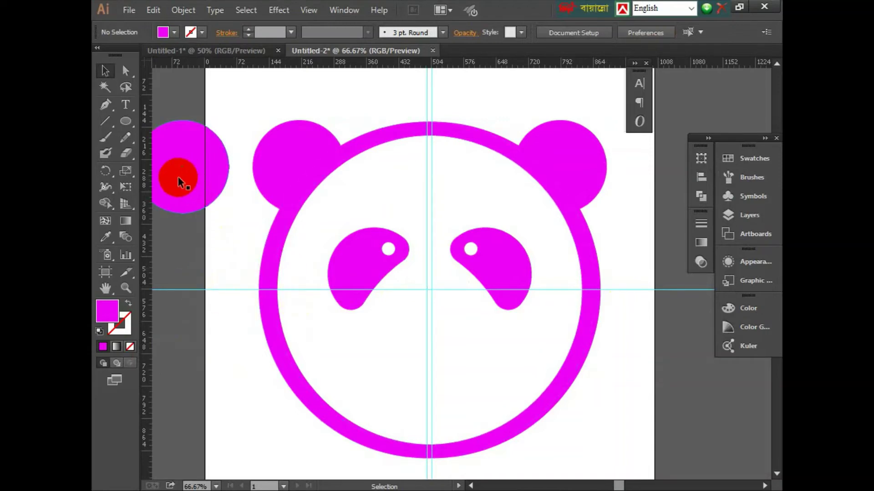
Copy the spare magenta circle below the eyes and delete its top anchor point, leaving a half-circle mouth
{"action": "left_click", "coordinate": [182, 187]}
{"action": "left_click_drag", "start_coordinate": [181, 182], "coordinate": [425, 368]}
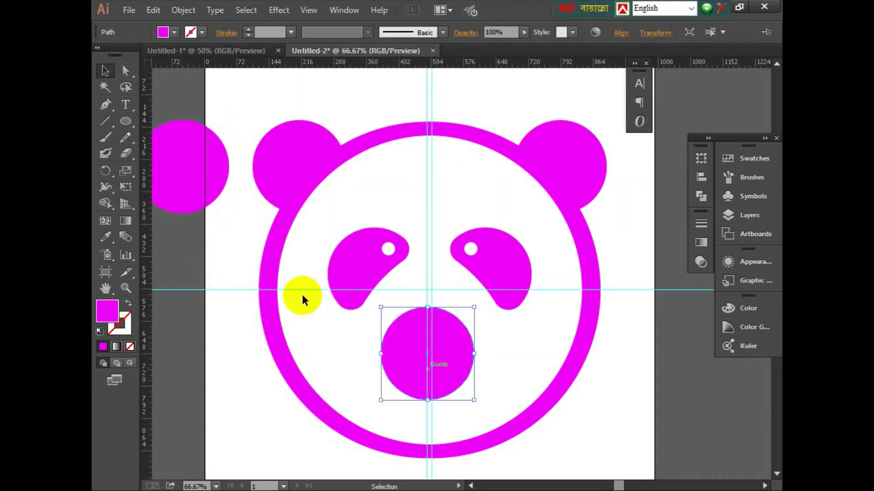
{"action": "left_click", "coordinate": [126, 71]}
{"action": "left_click", "coordinate": [428, 308]}
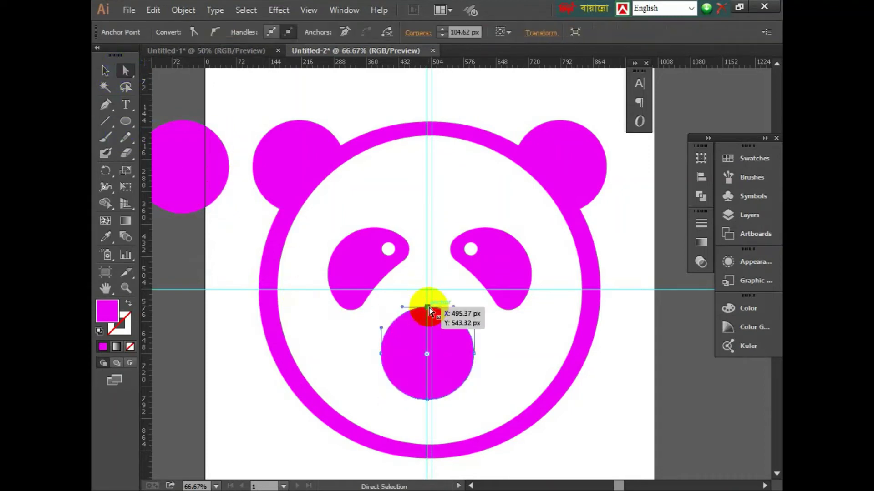
{"action": "key", "text": "Delete"}
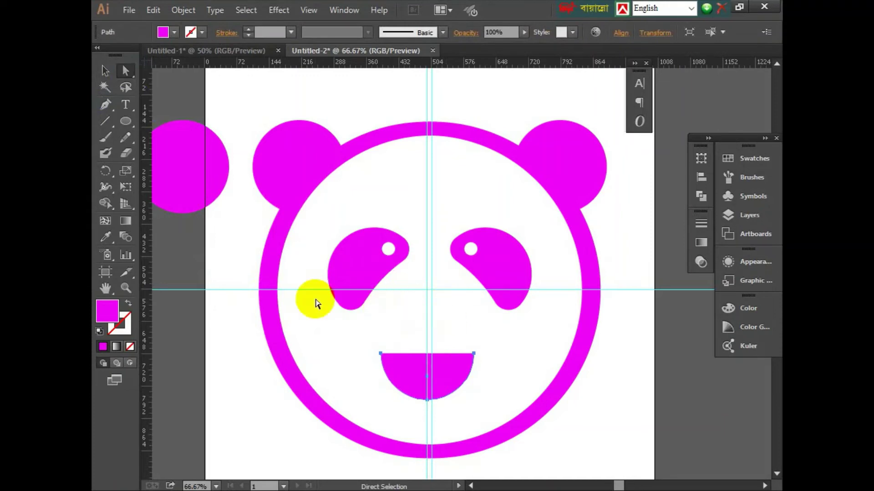
Create a three-sided polygon with a 50 px radius beside the artboard, below the spare circle
{"action": "left_click", "coordinate": [178, 181]}
{"action": "left_click_drag", "start_coordinate": [125, 119], "coordinate": [177, 168]}
{"action": "left_click", "coordinate": [195, 257]}
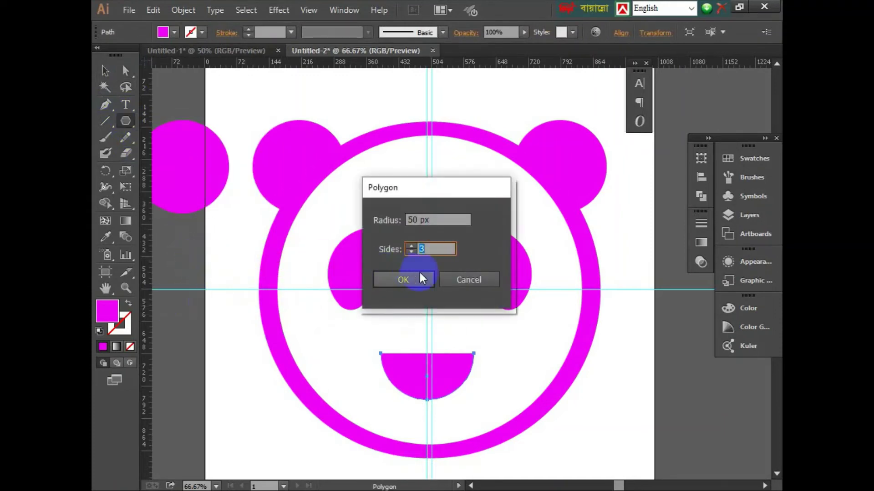
{"action": "left_click", "coordinate": [403, 280]}
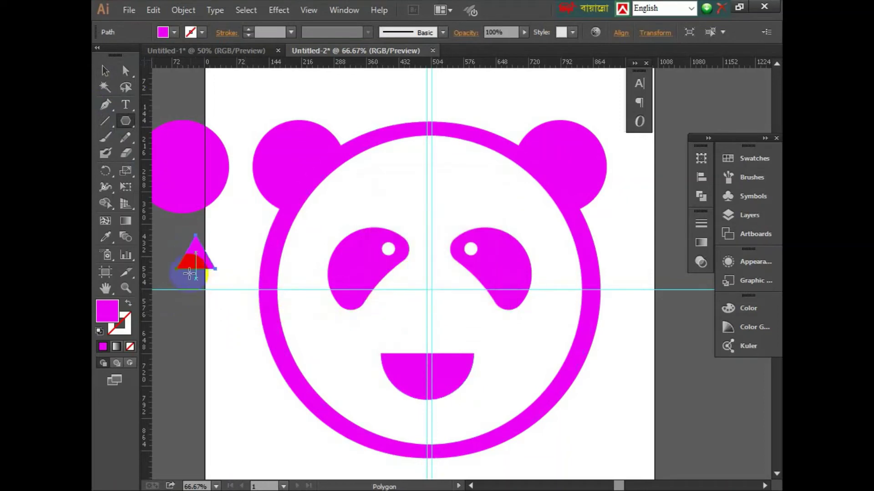
Turn the triangle point-down, widen it and place it between the eyes and the mouth as the nose
{"action": "left_click", "coordinate": [105, 70]}
{"action": "left_click", "coordinate": [161, 172]}
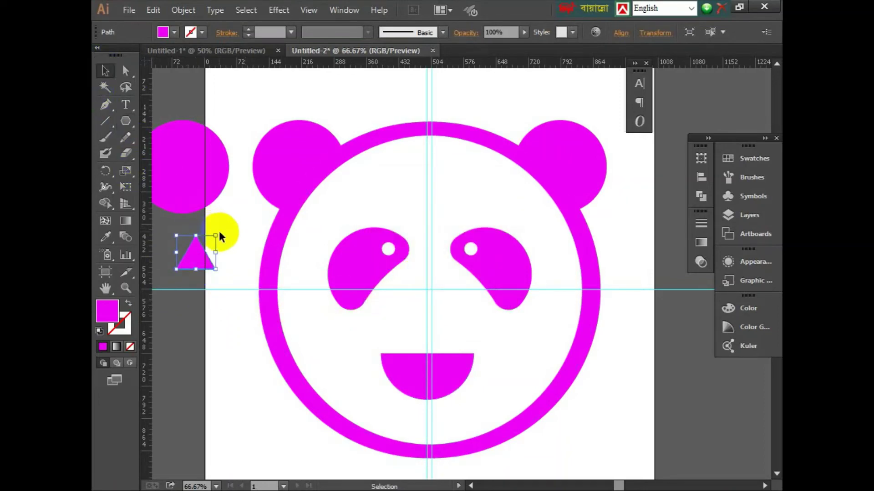
{"action": "left_click_drag", "start_coordinate": [220, 231], "coordinate": [441, 304]}
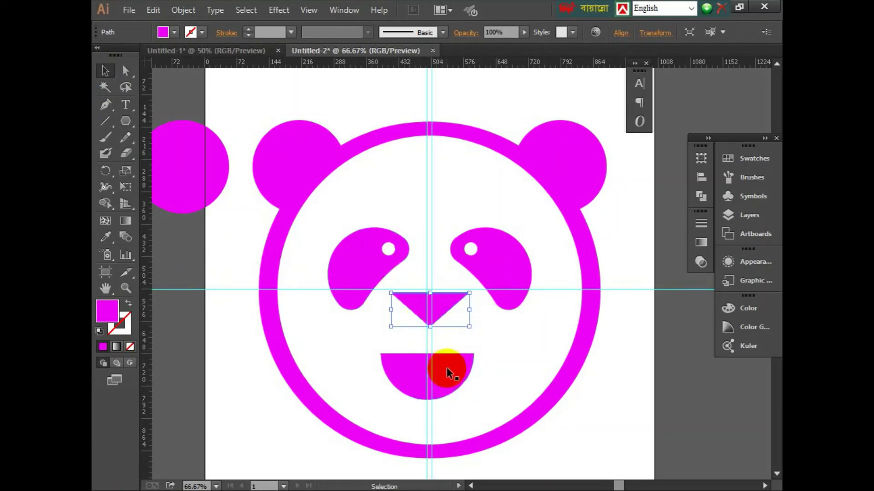
Isolate the half-circle mouth, nudge it upward closer to the nose and leave isolation mode
{"action": "double_click", "coordinate": [448, 370]}
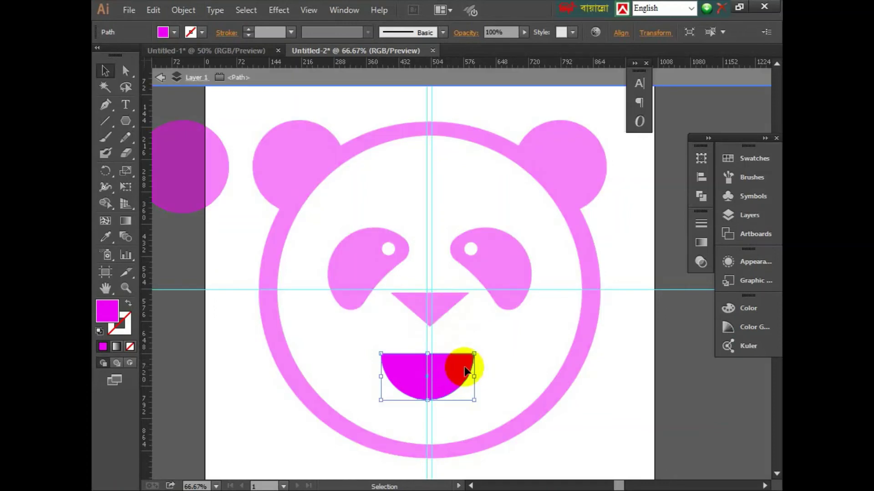
{"action": "key", "text": "Up"}
{"action": "key", "text": "Up"}
{"action": "key", "text": "Up"}
{"action": "key", "text": "Up"}
{"action": "key", "text": "Up"}
{"action": "key", "text": "Up"}
{"action": "key", "text": "Up"}
{"action": "key", "text": "Up"}
{"action": "key", "text": "Up"}
{"action": "key", "text": "Up"}
{"action": "key", "text": "Up"}
{"action": "key", "text": "Up"}
{"action": "key", "text": "Up"}
{"action": "key", "text": "Up"}
{"action": "key", "text": "Up"}
{"action": "key", "text": "Up"}
{"action": "key", "text": "Up"}
{"action": "key", "text": "Up"}
{"action": "key", "text": "Up"}
{"action": "key", "text": "Up"}
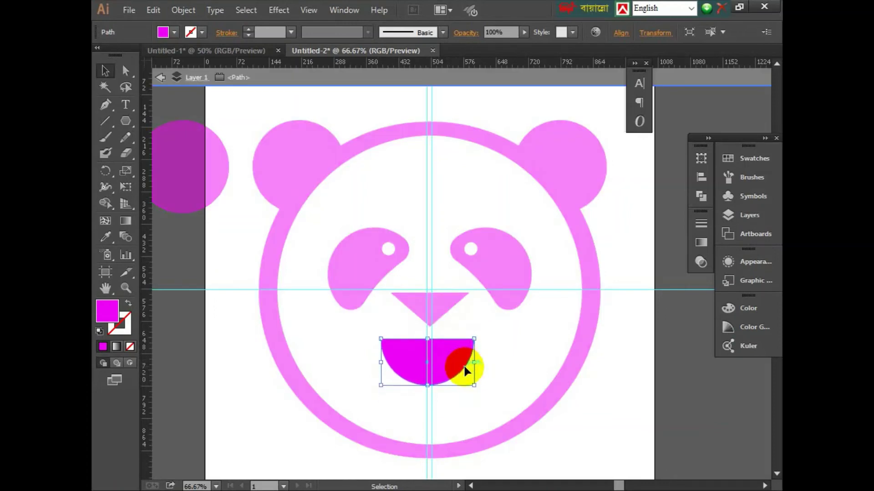
{"action": "double_click", "coordinate": [623, 402]}
Move the spare magenta circle horizontally until it lies completely off the artboard
{"action": "scroll", "coordinate": [476, 334], "scroll_direction": "down", "scroll_amount": 1}
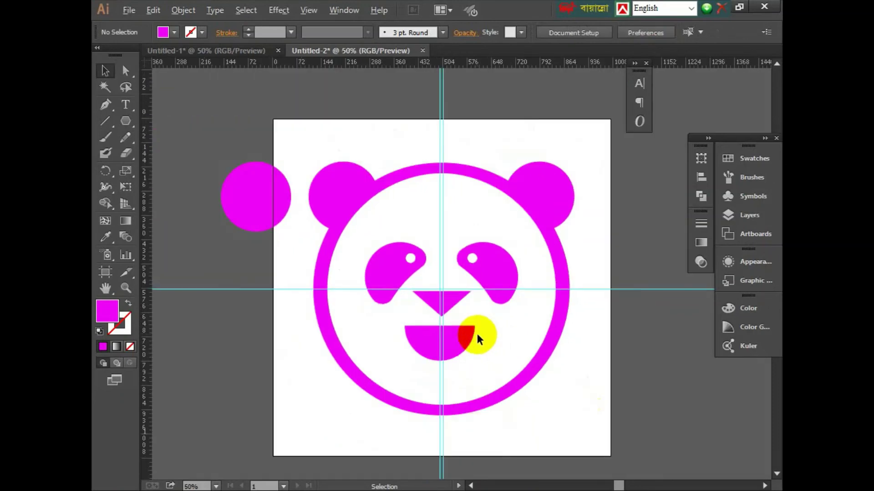
{"action": "left_click", "coordinate": [251, 195]}
{"action": "left_click_drag", "start_coordinate": [239, 204], "coordinate": [226, 204]}
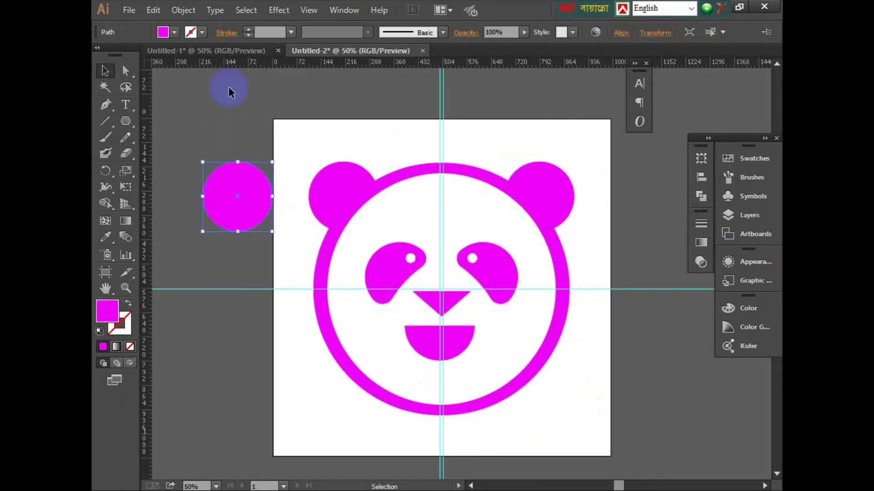
Bring the crimson circle from the Untitled-1 document into the panda document, placing it beside the artboard as a colour sample
{"action": "left_click", "coordinate": [225, 49]}
{"action": "left_click_drag", "start_coordinate": [227, 120], "coordinate": [197, 283]}
{"action": "left_click", "coordinate": [326, 109]}
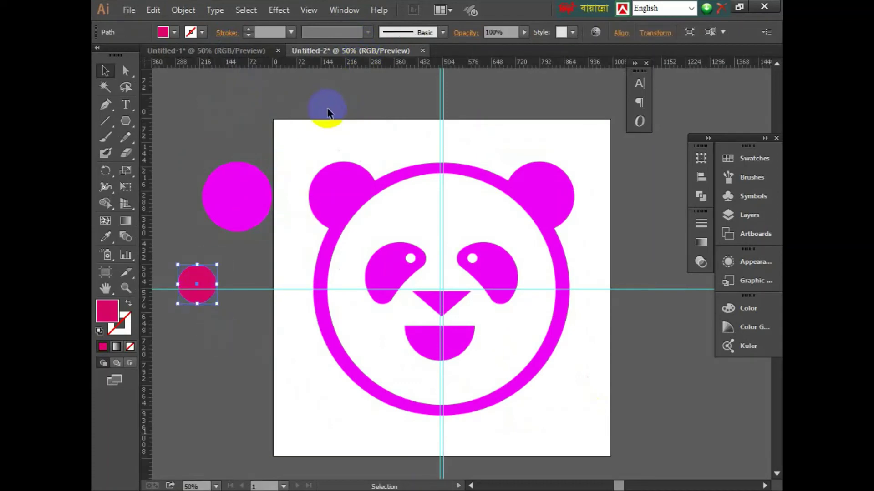
Recolour all the panda face shapes with the crimson sampled from the small circle using the Eyedropper
{"action": "left_click_drag", "start_coordinate": [320, 131], "coordinate": [588, 435]}
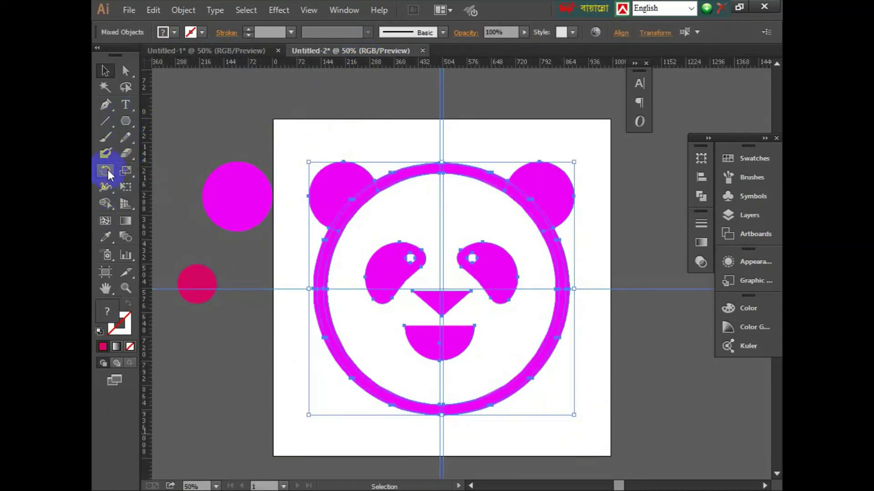
{"action": "left_click", "coordinate": [106, 237]}
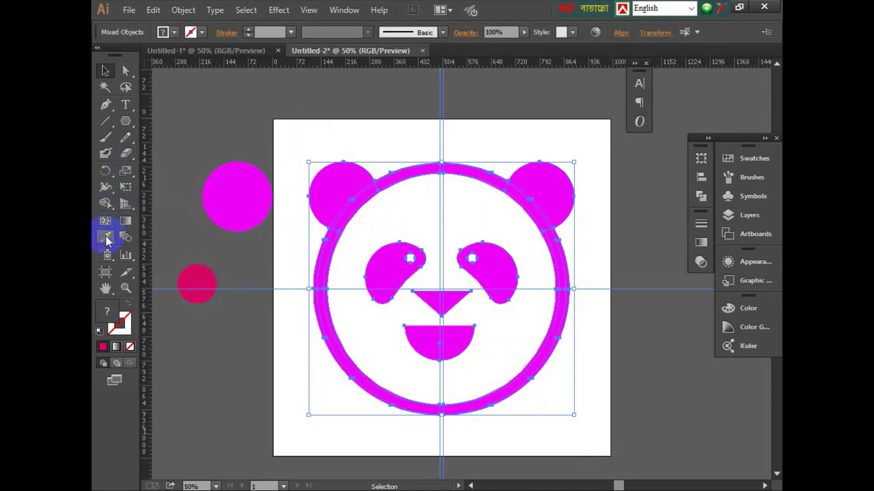
{"action": "left_click", "coordinate": [197, 273]}
{"action": "left_click", "coordinate": [105, 70]}
{"action": "left_click", "coordinate": [262, 260]}
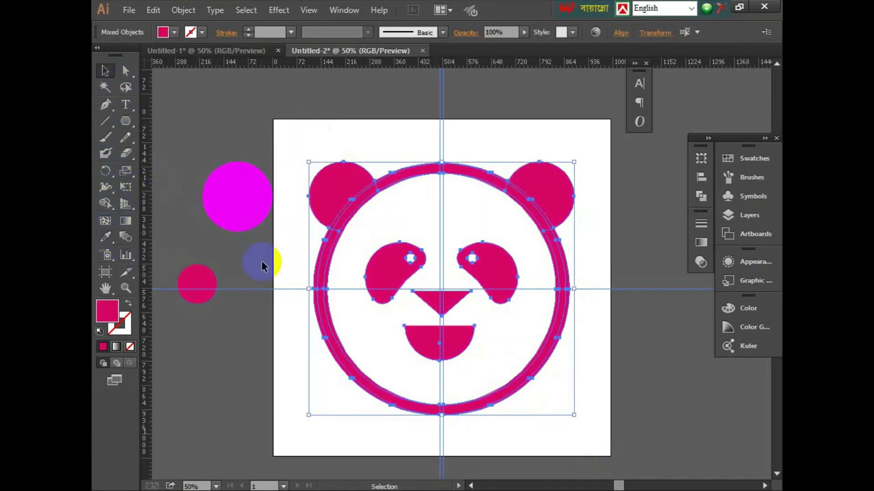
Select all the panda face shapes and group them
{"action": "left_click", "coordinate": [303, 156]}
{"action": "left_click_drag", "start_coordinate": [302, 155], "coordinate": [529, 392]}
{"action": "right_click", "coordinate": [512, 386]}
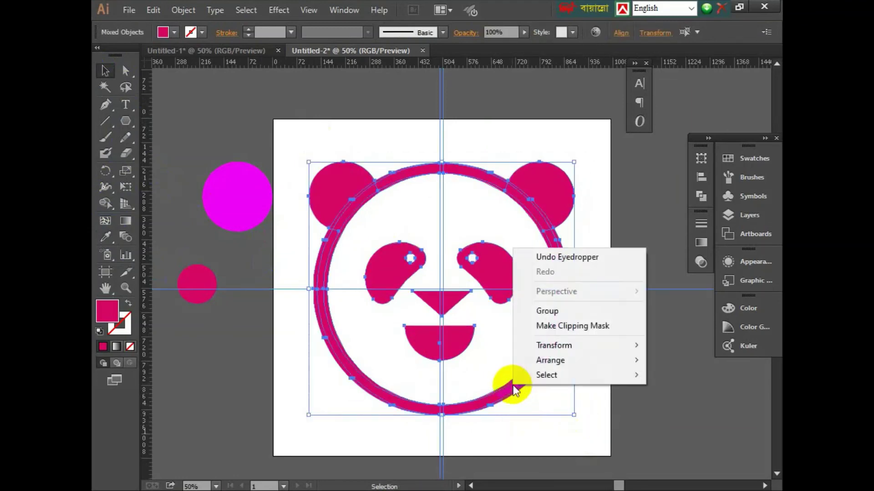
{"action": "left_click", "coordinate": [548, 312]}
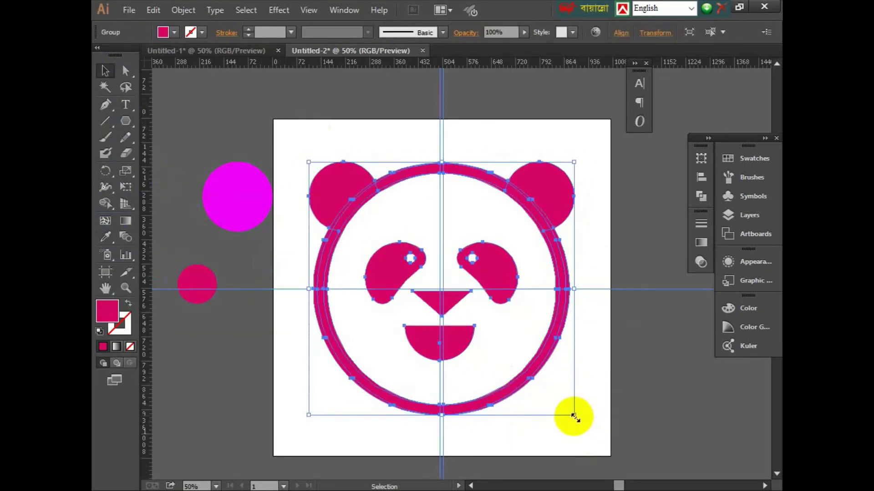
Scale the panda group down proportionally and move it into the upper half of the artboard
{"action": "left_click_drag", "start_coordinate": [572, 415], "coordinate": [545, 391]}
{"action": "left_click_drag", "start_coordinate": [447, 338], "coordinate": [445, 279]}
Add the text "foodpanda" in Myriad Pro Regular at 72 pt below the panda face
{"action": "left_click", "coordinate": [126, 106]}
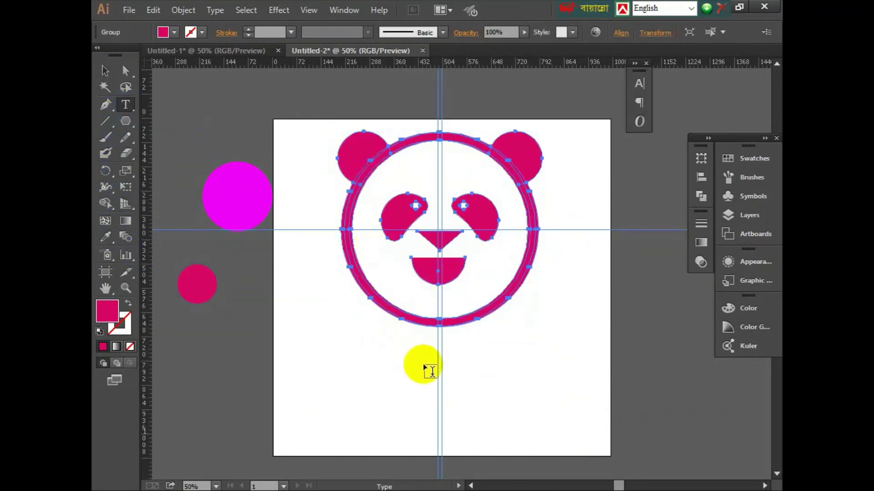
{"action": "left_click", "coordinate": [421, 366]}
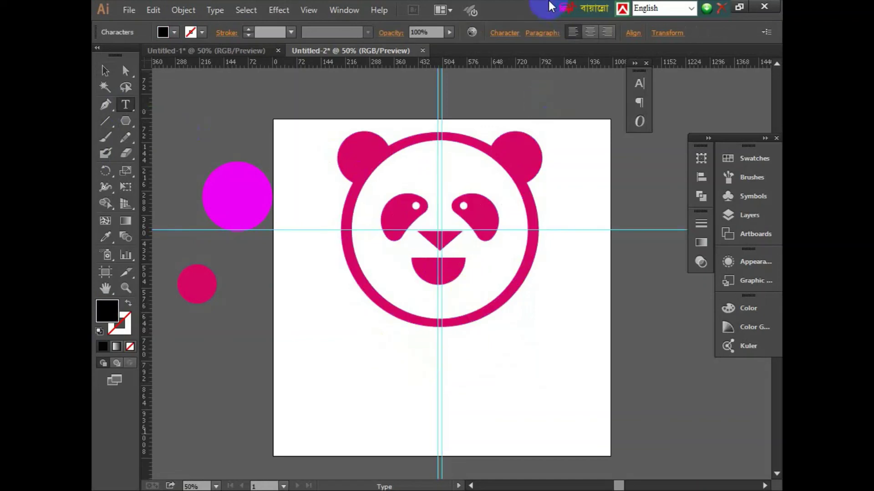
{"action": "left_click", "coordinate": [507, 33]}
{"action": "left_click", "coordinate": [430, 116]}
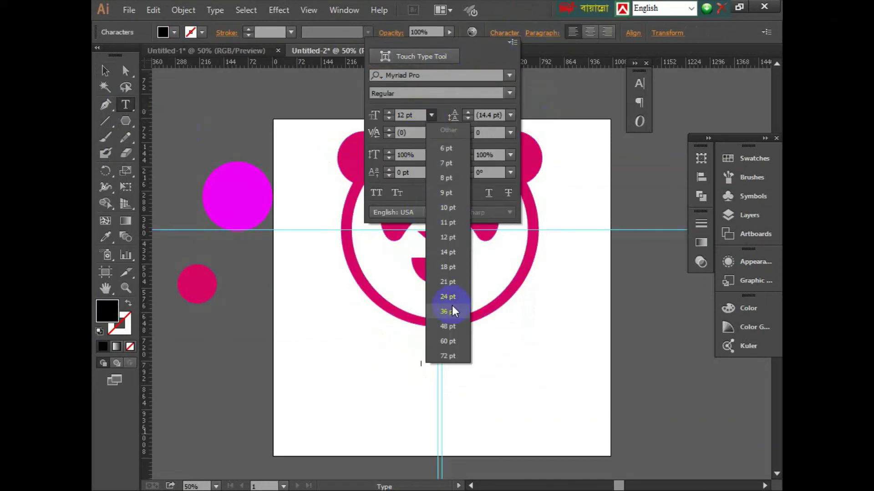
{"action": "left_click", "coordinate": [447, 356]}
{"action": "key", "text": "Escape"}
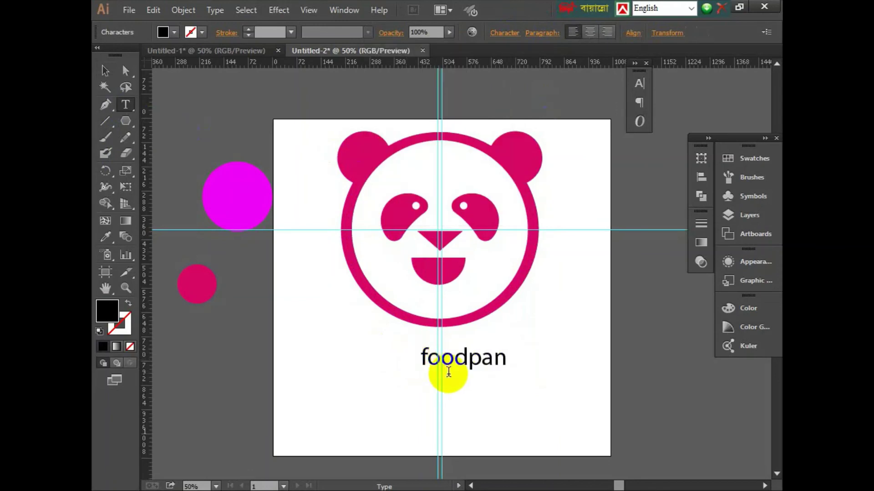
Recolour the foodpanda text with the crimson sampled from the small circle beside the artboard using the Eyedropper
{"action": "left_click_drag", "start_coordinate": [533, 367], "coordinate": [402, 373]}
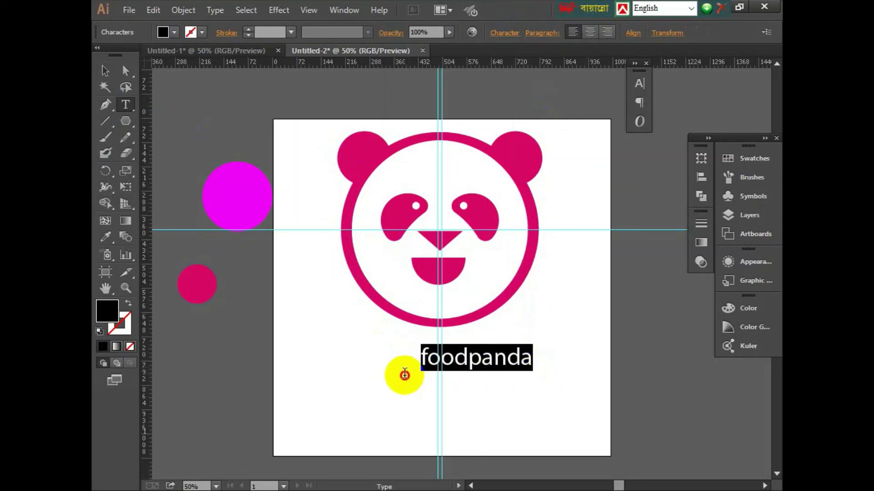
{"action": "left_click", "coordinate": [163, 32]}
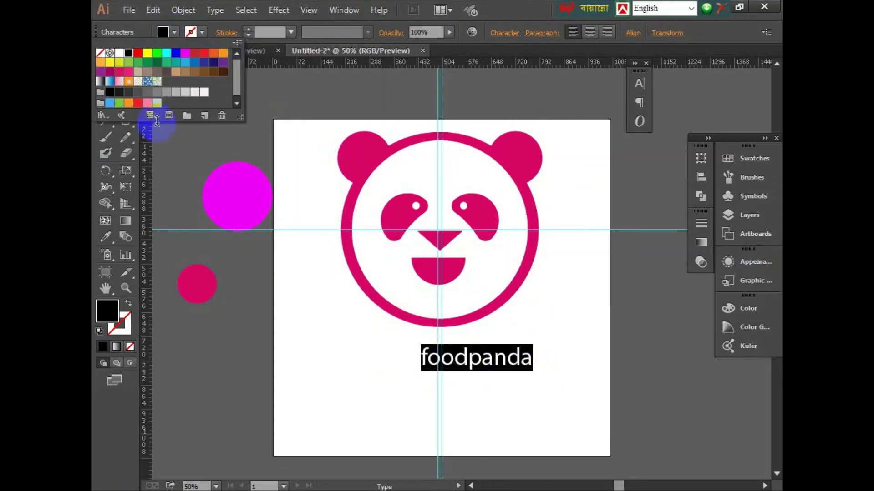
{"action": "left_click", "coordinate": [273, 77]}
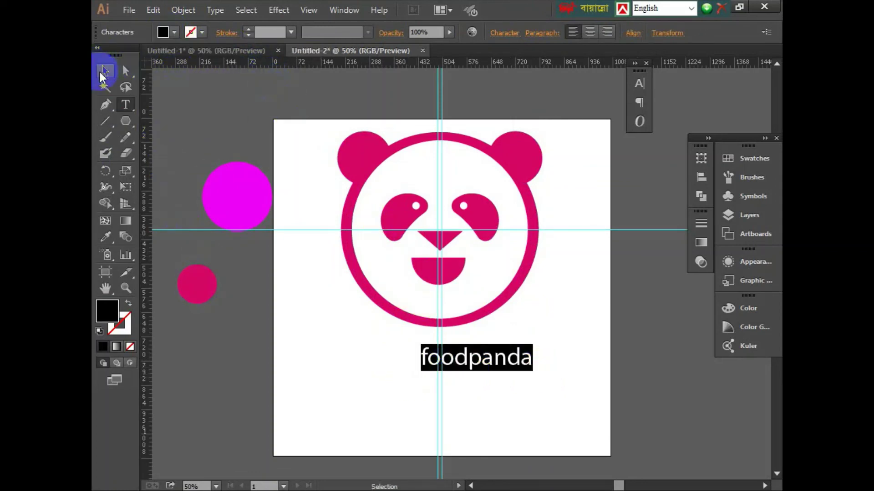
{"action": "left_click", "coordinate": [105, 71]}
{"action": "left_click", "coordinate": [105, 237]}
{"action": "left_click", "coordinate": [194, 276]}
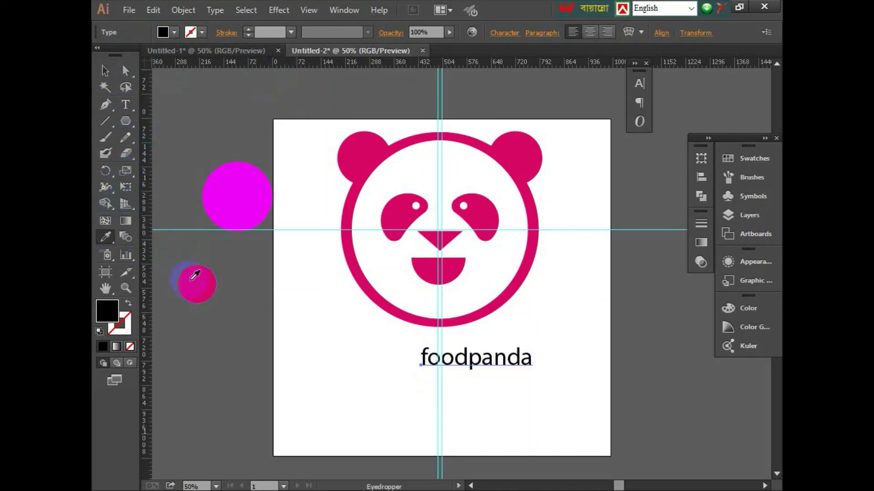
Enlarge the foodpanda text proportionally to slightly wider than the panda's head and centre it below the face with a small gap
{"action": "left_click", "coordinate": [106, 71]}
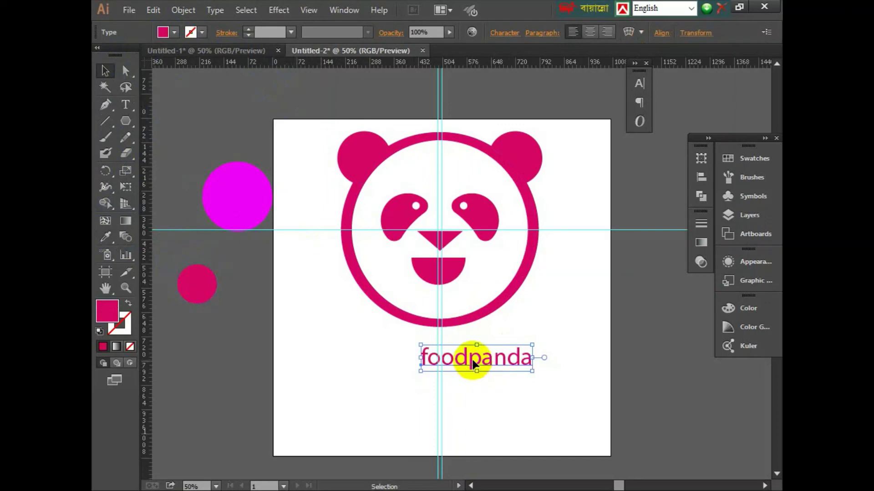
{"action": "left_click_drag", "start_coordinate": [470, 359], "coordinate": [433, 354]}
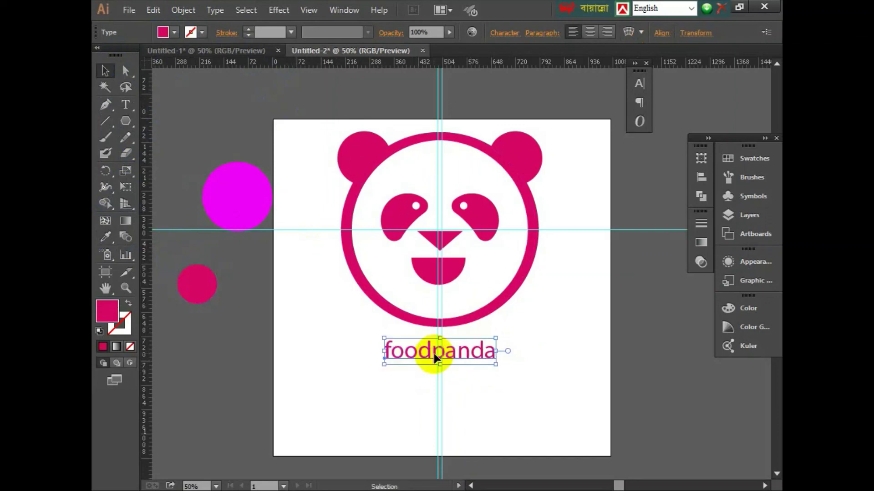
{"action": "left_click_drag", "start_coordinate": [499, 366], "coordinate": [544, 369]}
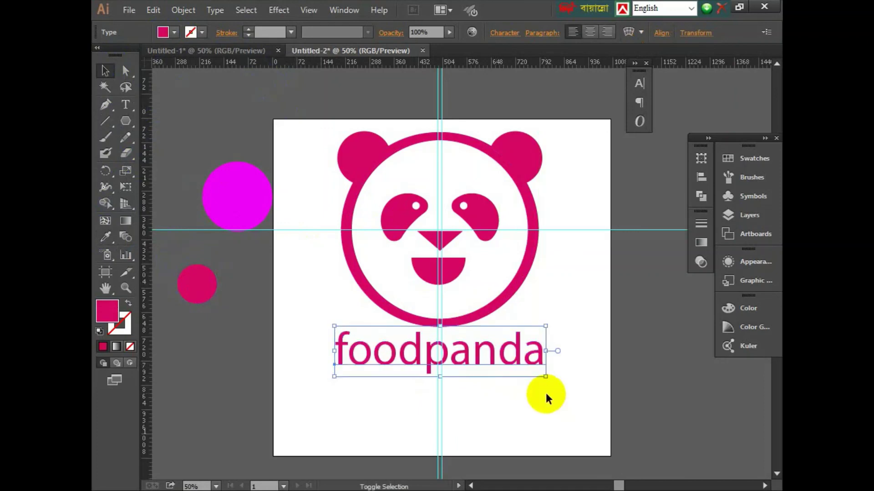
{"action": "left_click_drag", "start_coordinate": [427, 364], "coordinate": [435, 391]}
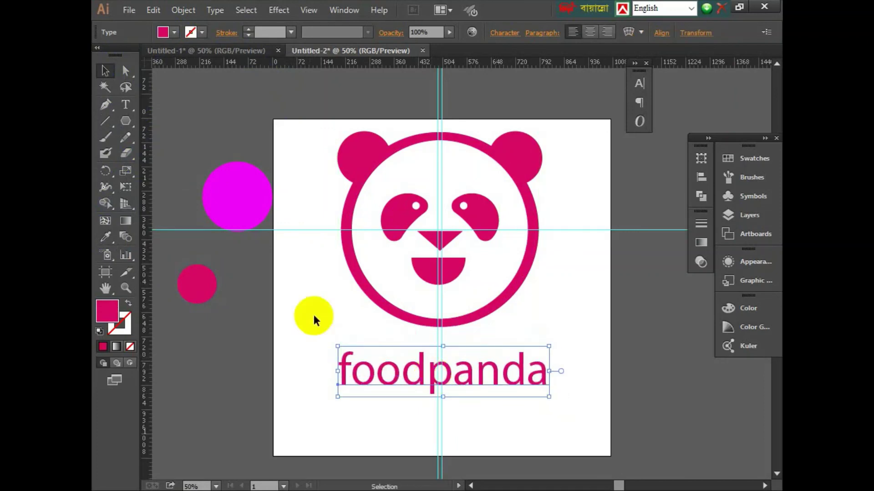
Group the panda face with the foodpanda text, including the vertical guides, and shift the whole group slightly to the right
{"action": "left_click_drag", "start_coordinate": [308, 129], "coordinate": [589, 468]}
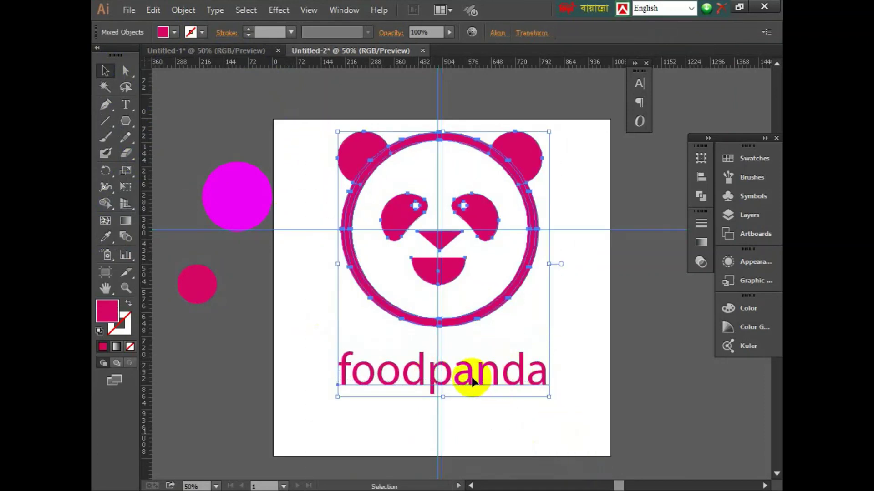
{"action": "right_click", "coordinate": [472, 381]}
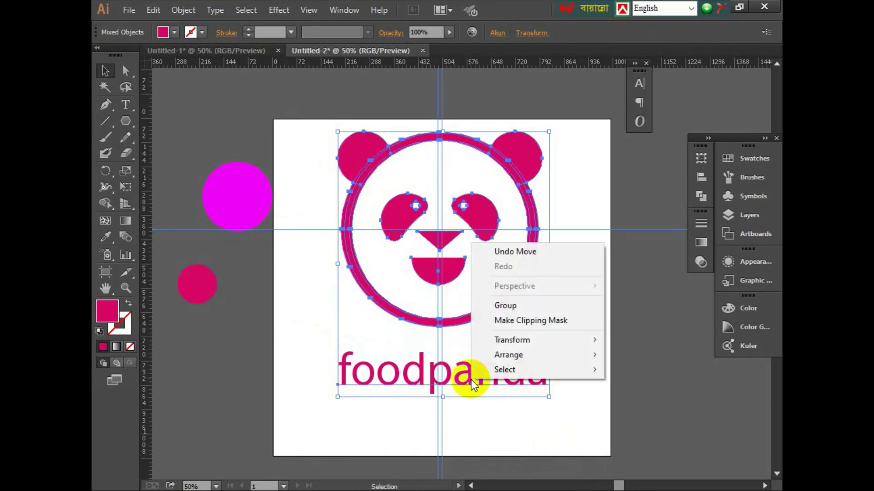
{"action": "left_click", "coordinate": [512, 307]}
{"action": "left_click", "coordinate": [594, 358]}
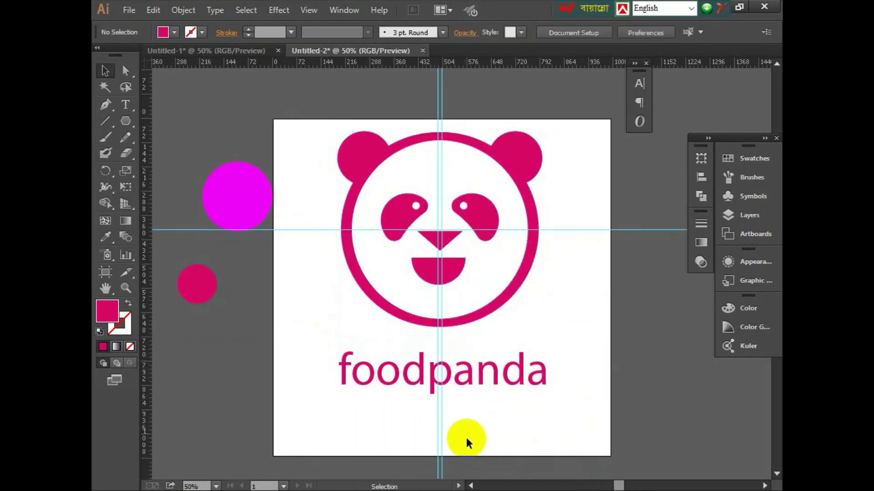
{"action": "left_click_drag", "start_coordinate": [442, 444], "coordinate": [460, 448]}
{"action": "left_click", "coordinate": [260, 356]}
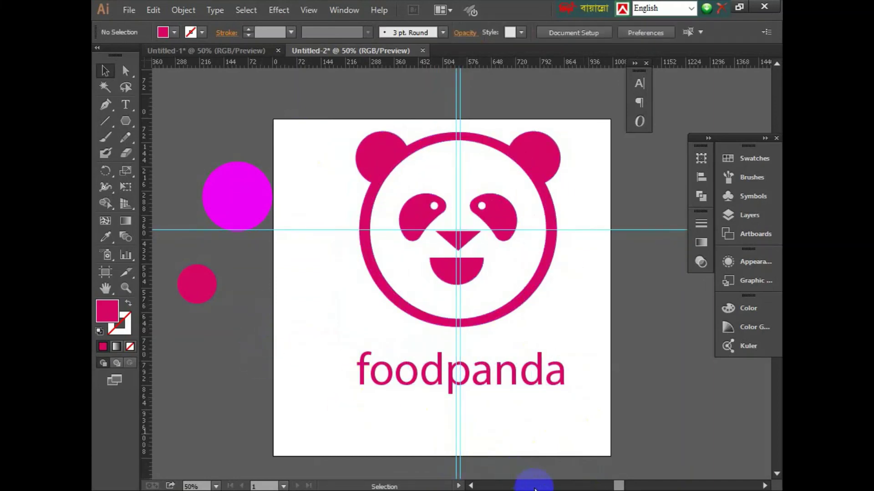